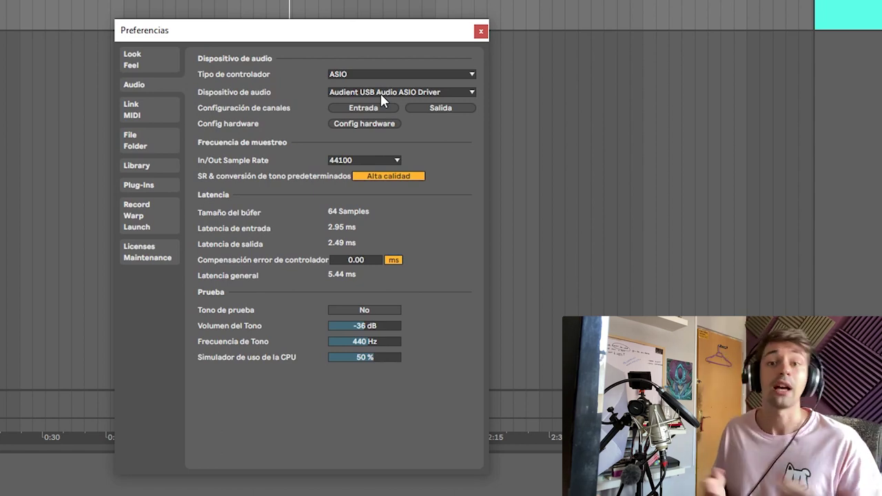
Set the audio driver type to ASIO and keep Audient USB Audio ASIO Driver as the audio device.
click(368, 72)
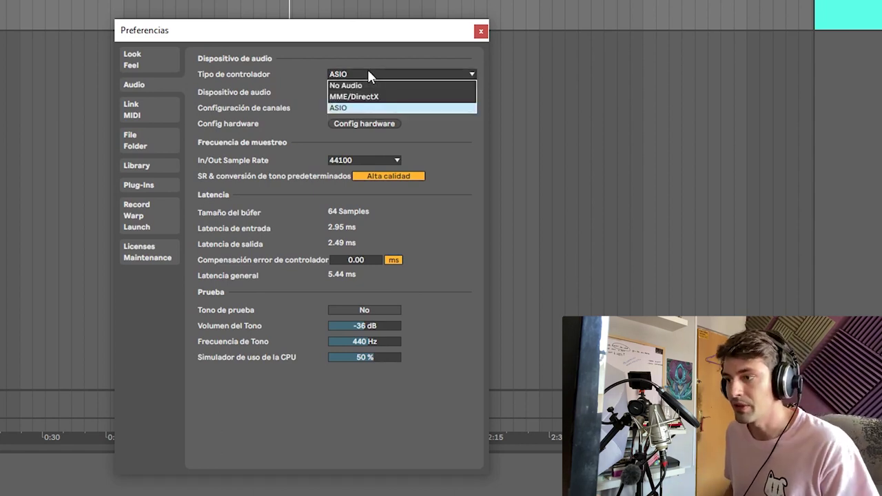
click(382, 109)
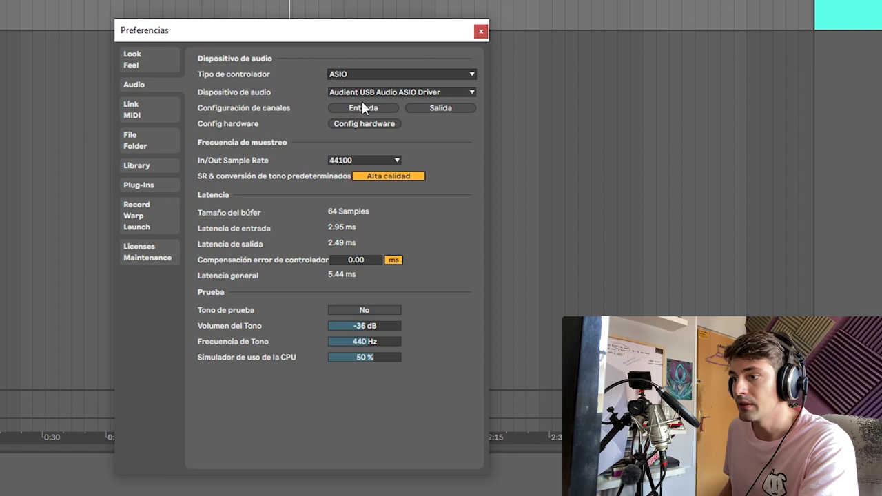
click(364, 94)
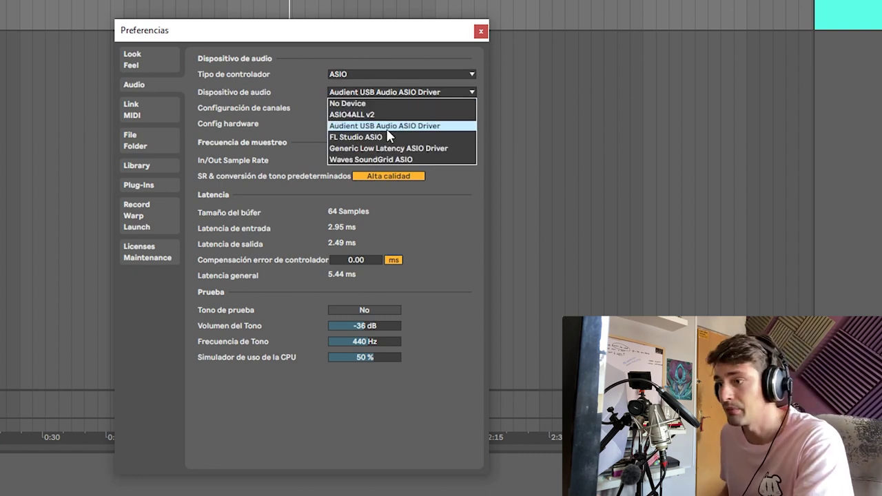
click(312, 103)
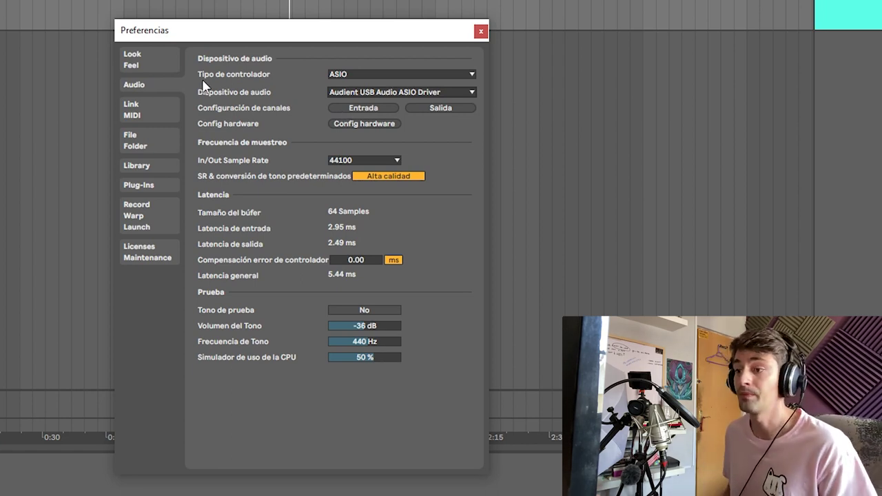
Confirm the input channel configuration with mono inputs 1 & 2 and stereo input 1/2 enabled.
click(363, 105)
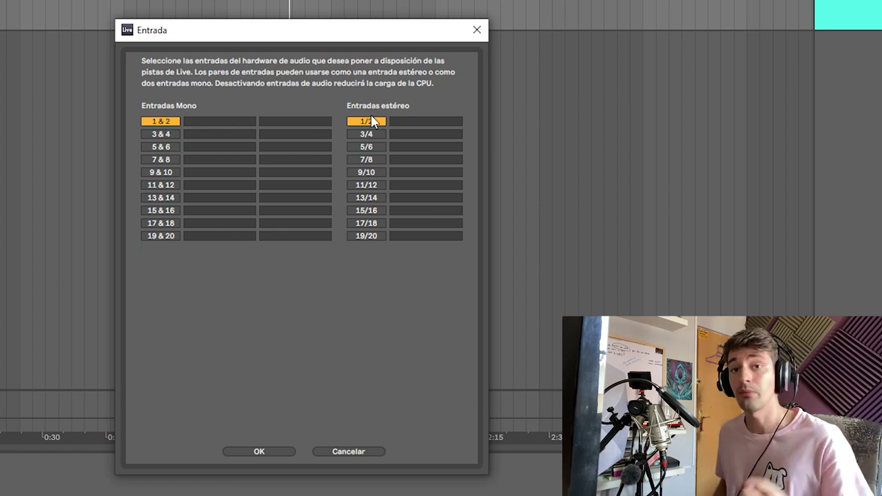
click(266, 449)
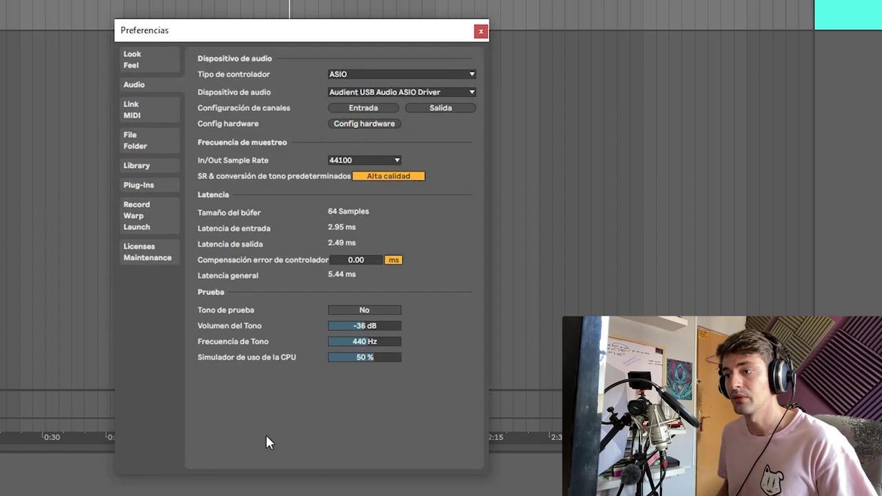
Check the hardware configuration and the audio interface's ASIO buffer size options, and close the preferences.
click(362, 125)
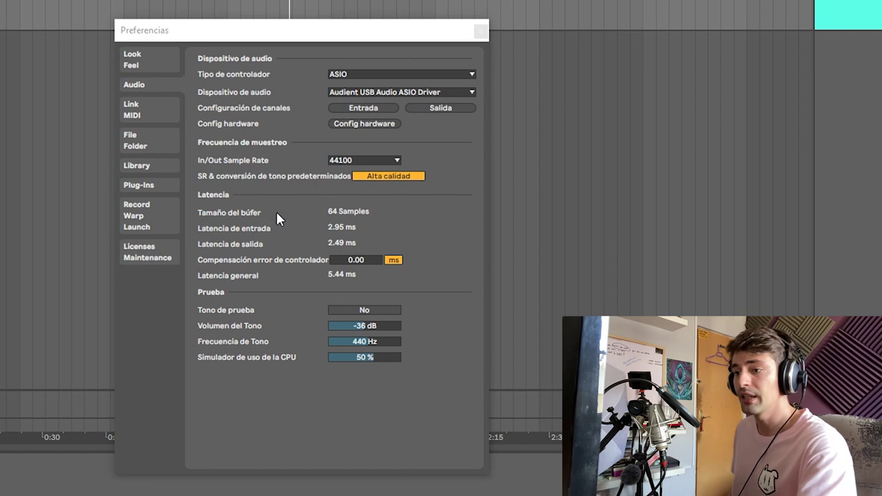
click(326, 218)
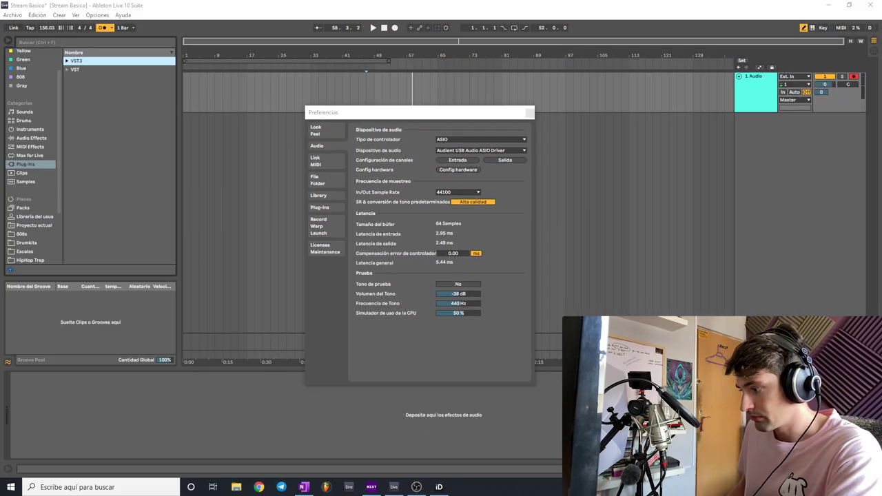
right_click(825, 414)
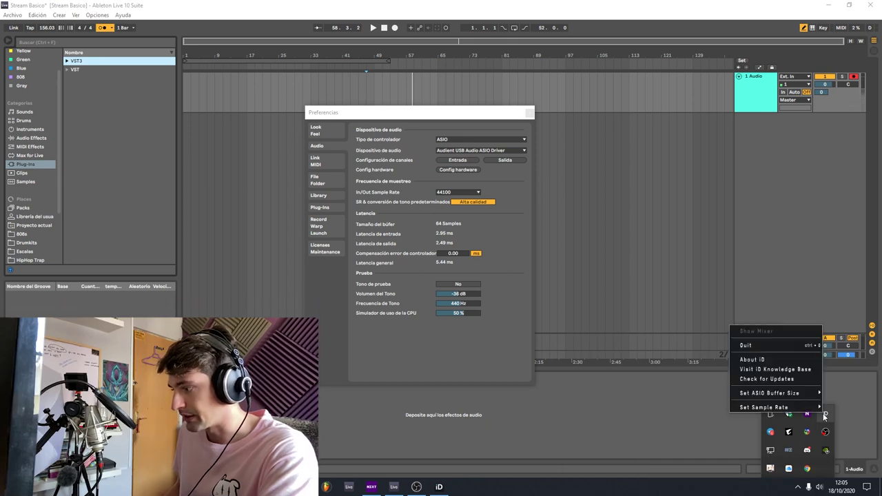
mouse_move(805, 395)
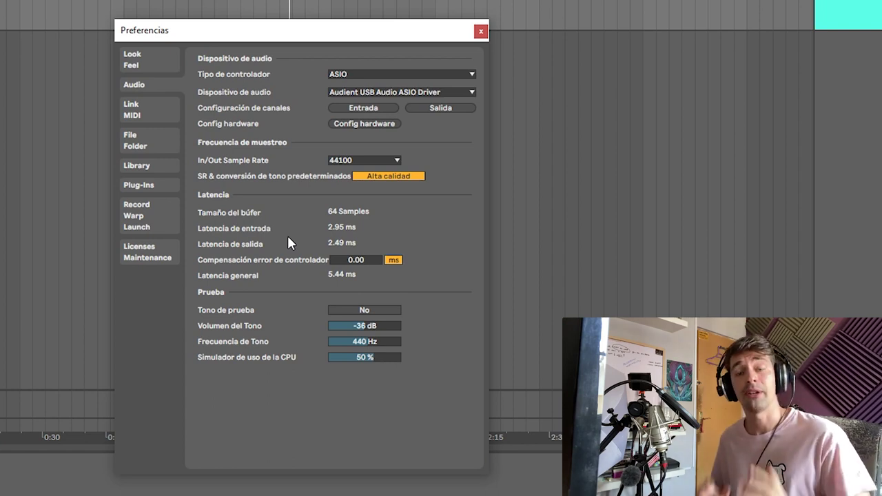
click(480, 30)
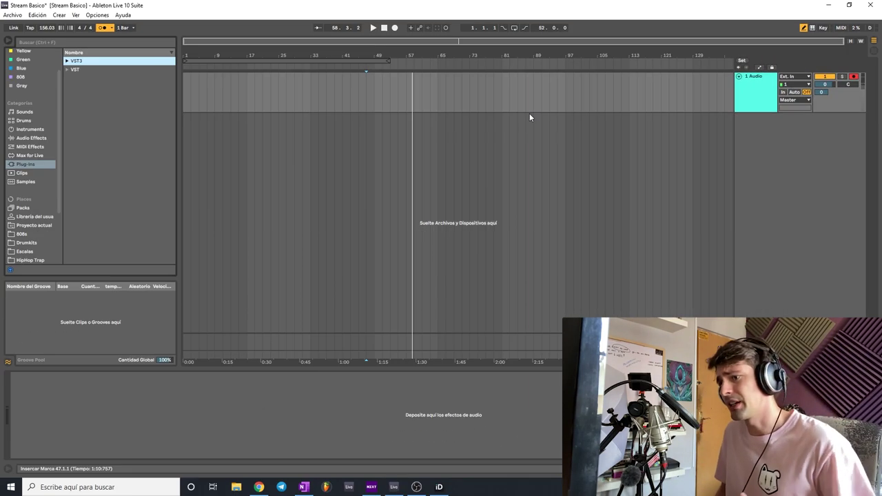
Hide the arrangement's mixer section and show it again.
key(alt+Tab)
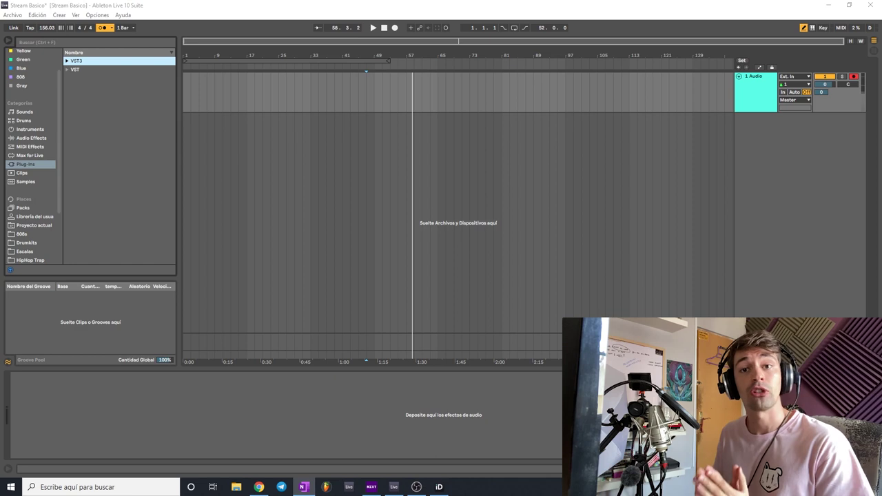
click(789, 83)
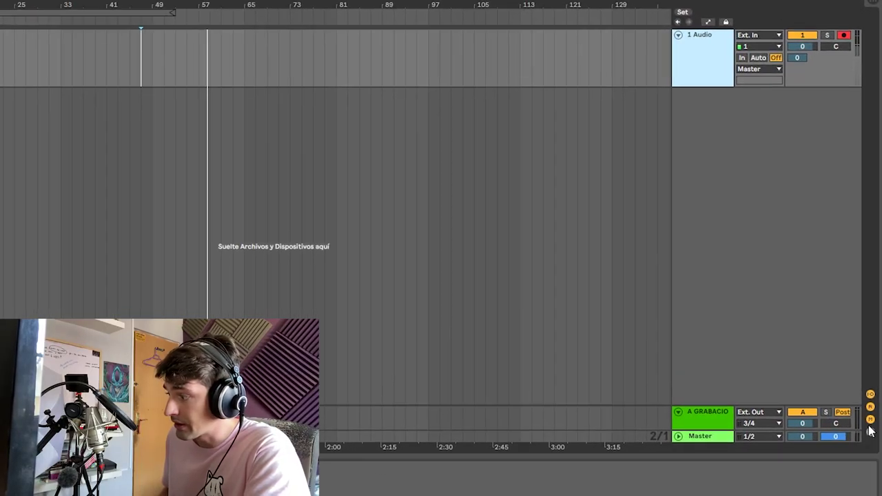
click(869, 418)
click(869, 418)
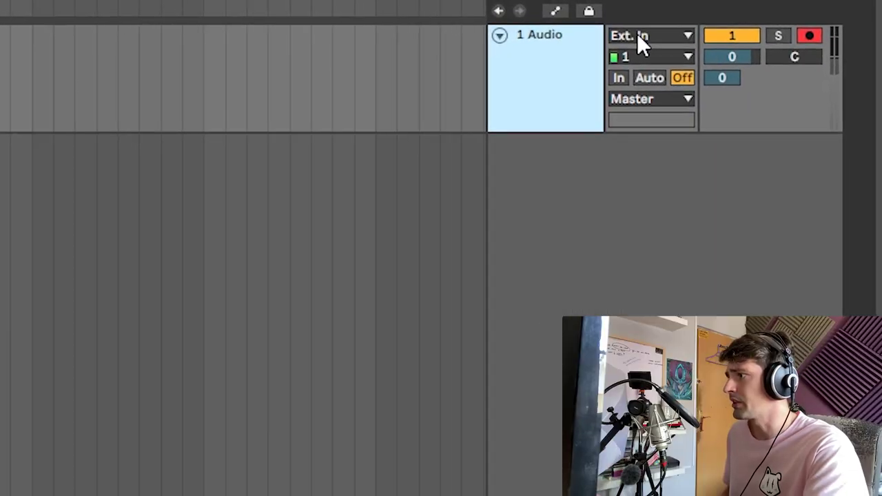
Set the audio track's input source to Ext. In and its input channel to mono input 1.
click(639, 39)
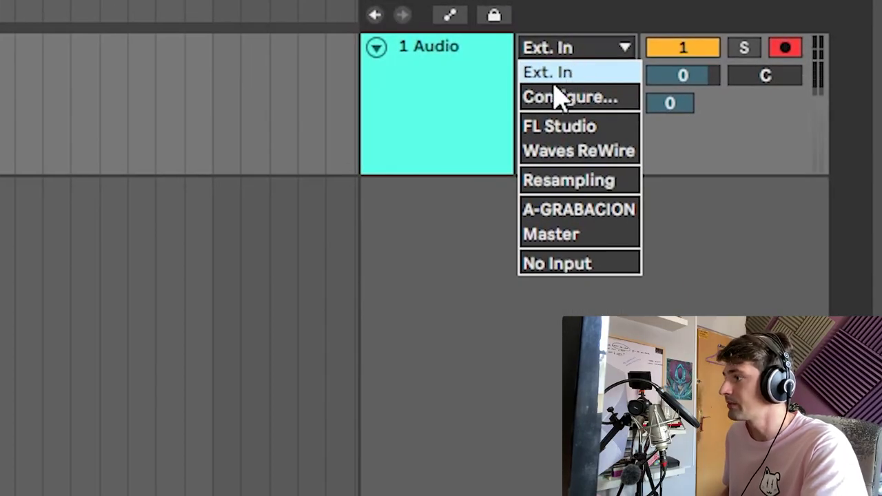
click(553, 77)
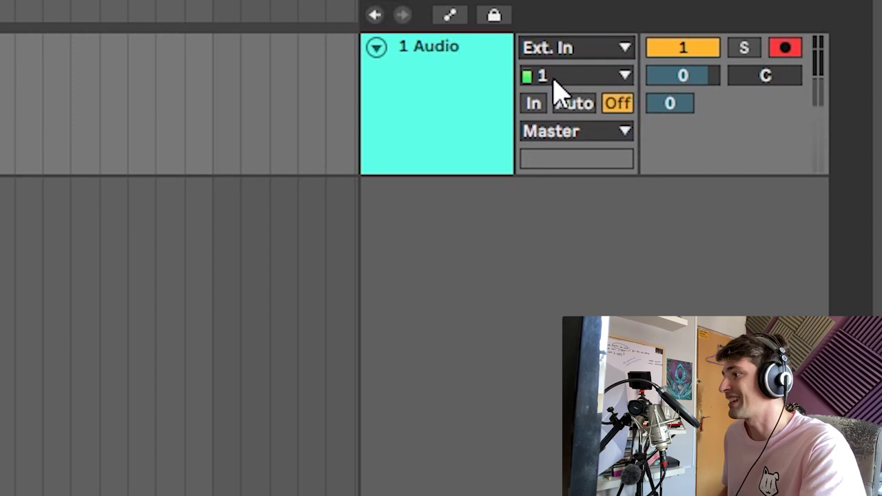
click(570, 78)
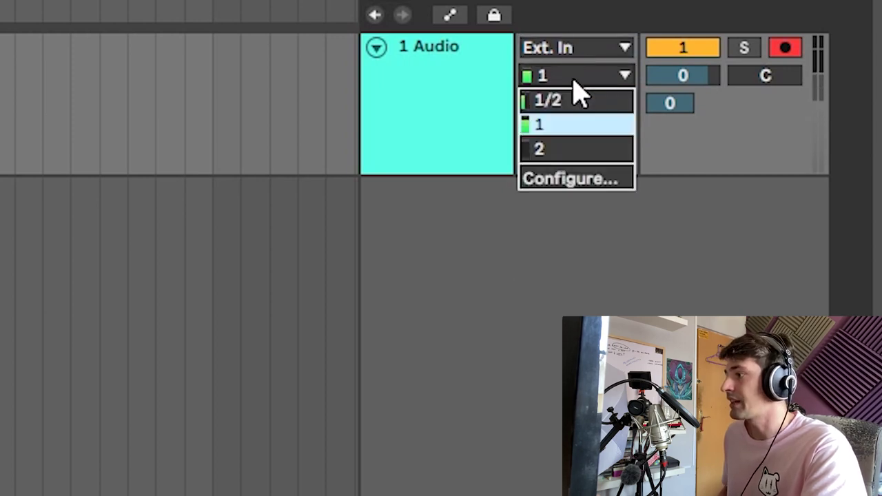
click(567, 124)
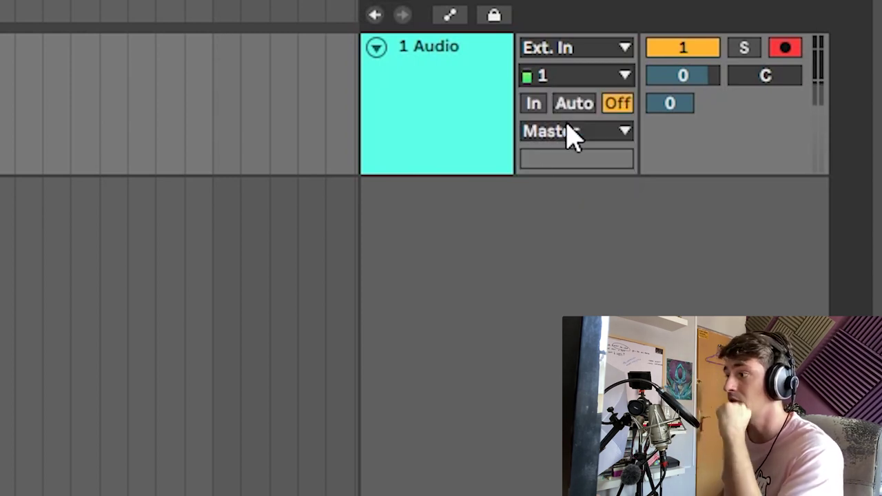
click(537, 78)
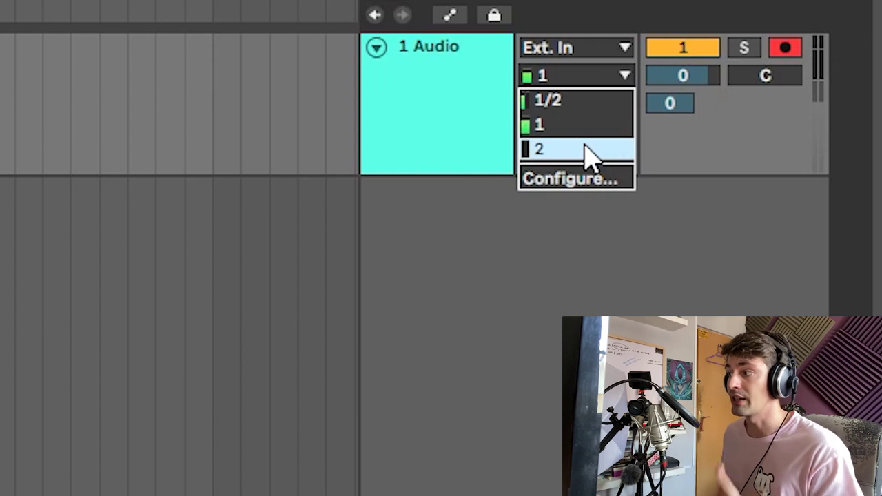
click(562, 124)
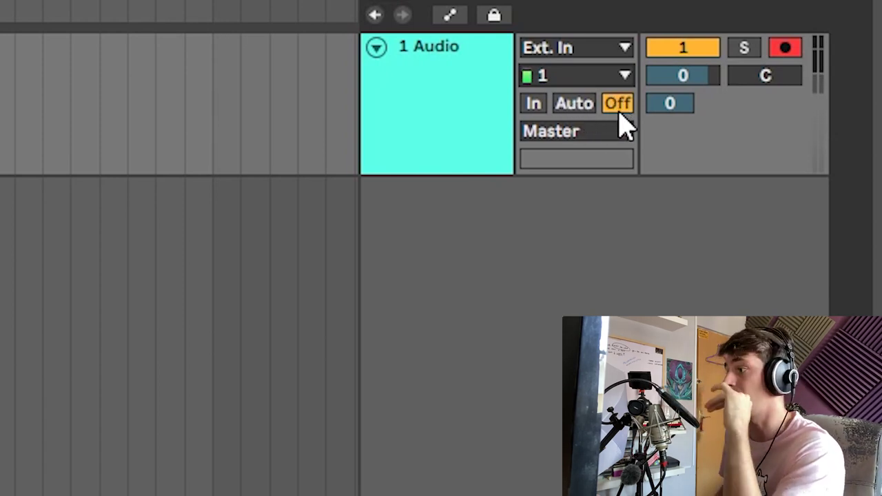
Set the audio track's monitoring to Auto and play back the recorded hats clip.
click(586, 107)
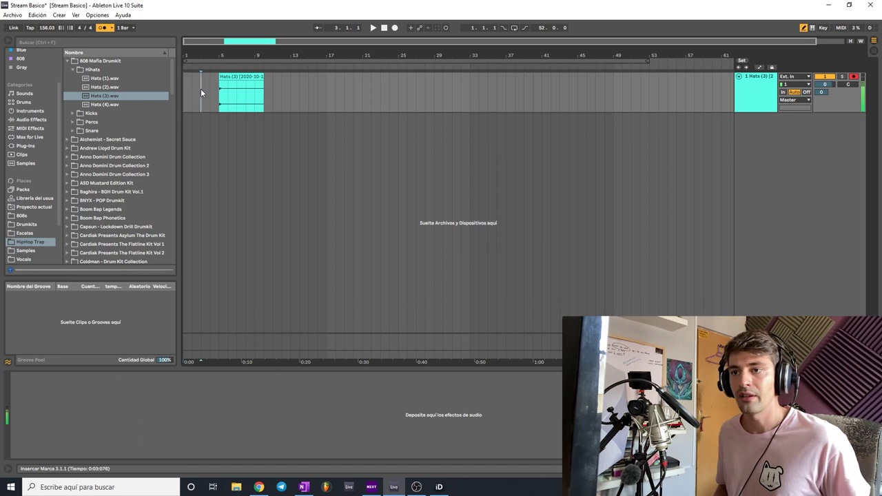
key(space)
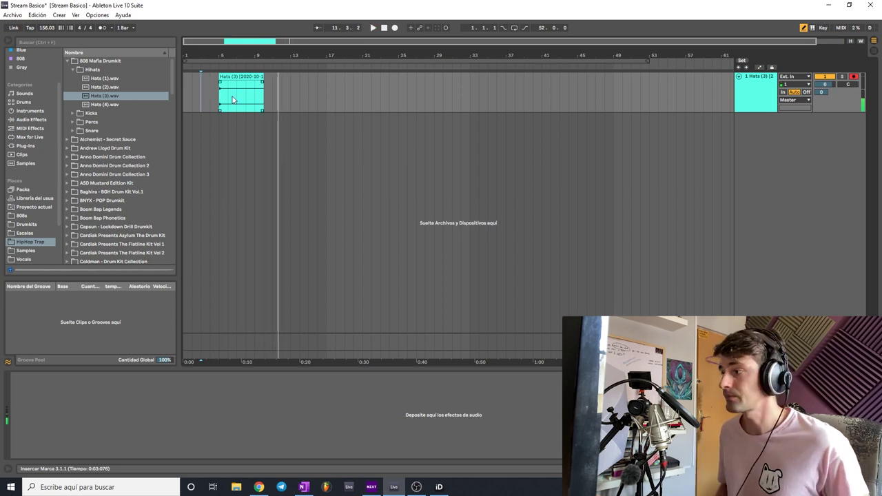
Switch the audio track's monitoring to In and play the arrangement from around bar 3 to compare.
click(783, 91)
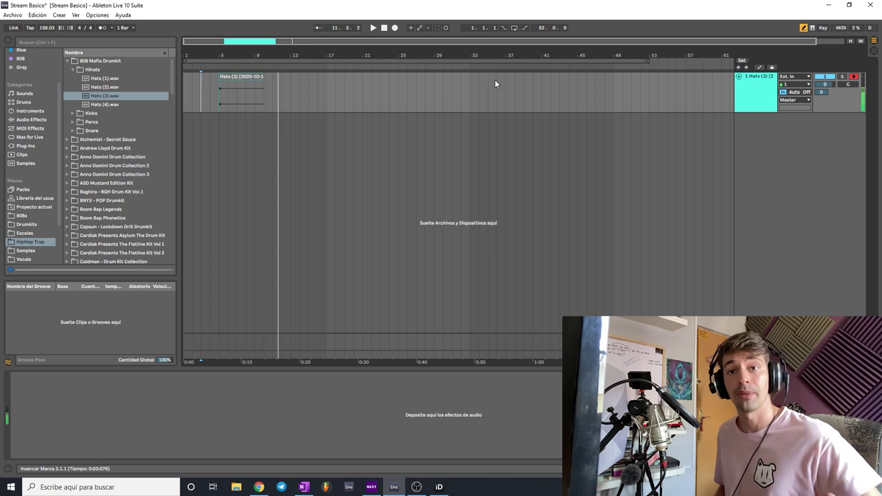
click(208, 91)
key(space)
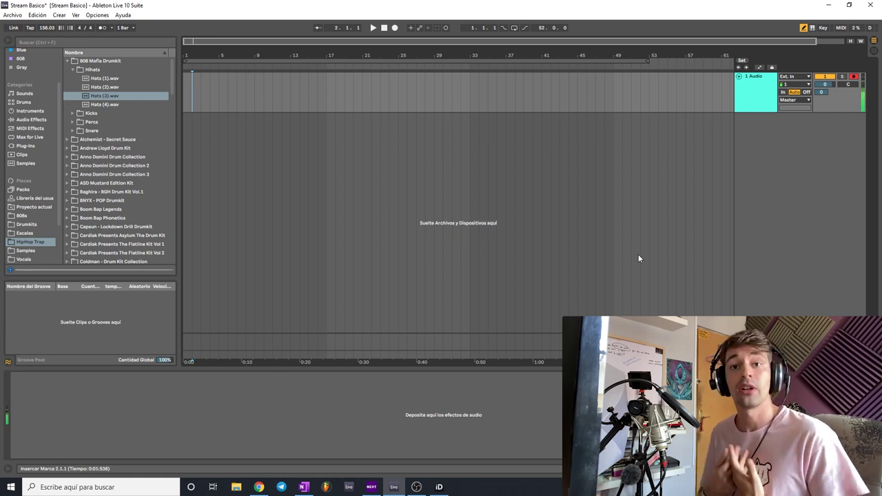
Switch to the Audient iD mixer, check the microphone and DAW channel levels, clear the Mic 1 clip indicator, and close the mixer.
mouse_move(439, 486)
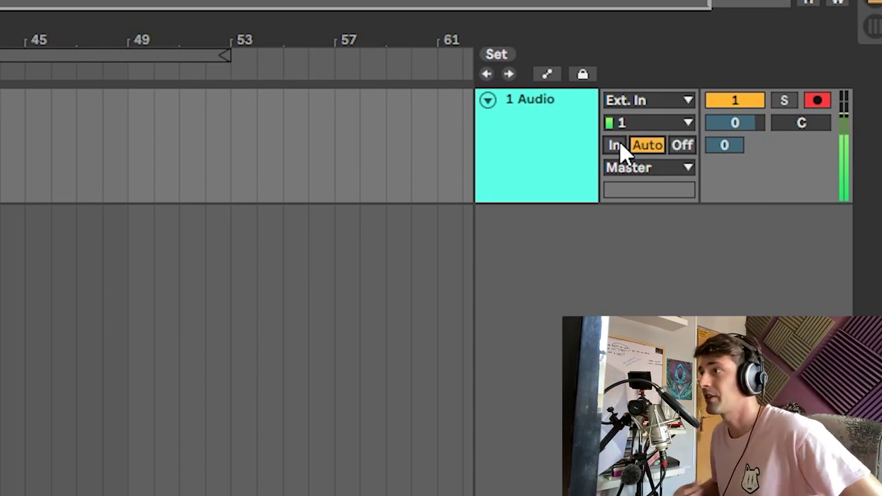
click(438, 487)
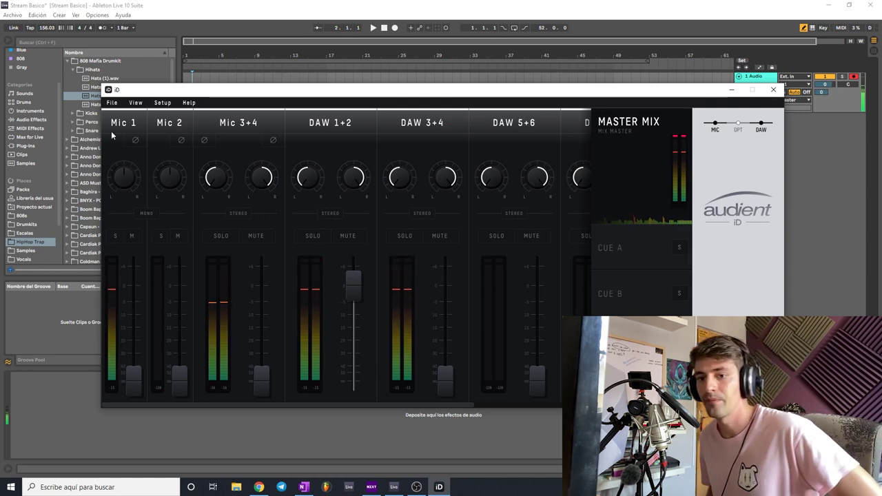
drag(349, 93, 358, 69)
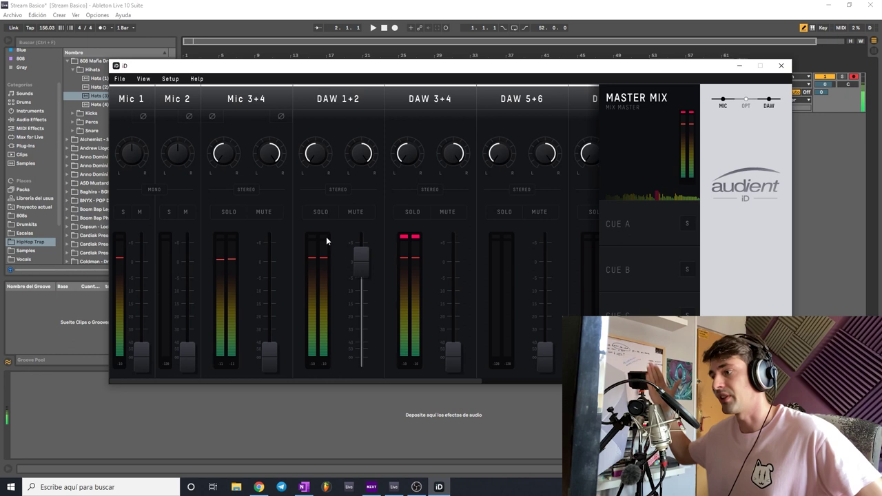
click(780, 65)
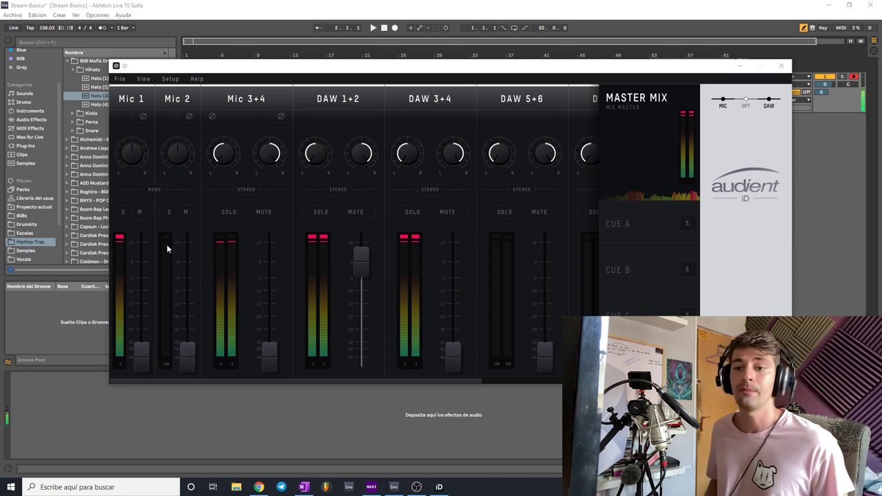
click(123, 235)
click(780, 66)
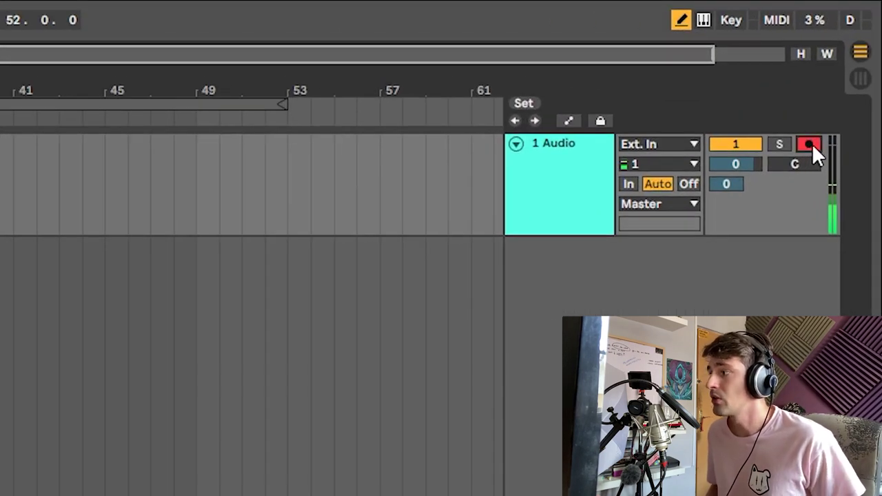
Disarm the audio track for recording and arm it again.
click(810, 145)
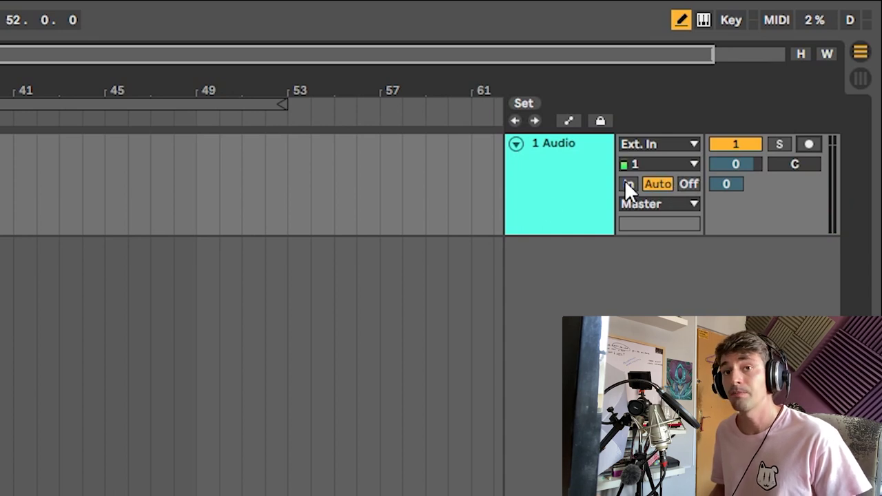
click(809, 144)
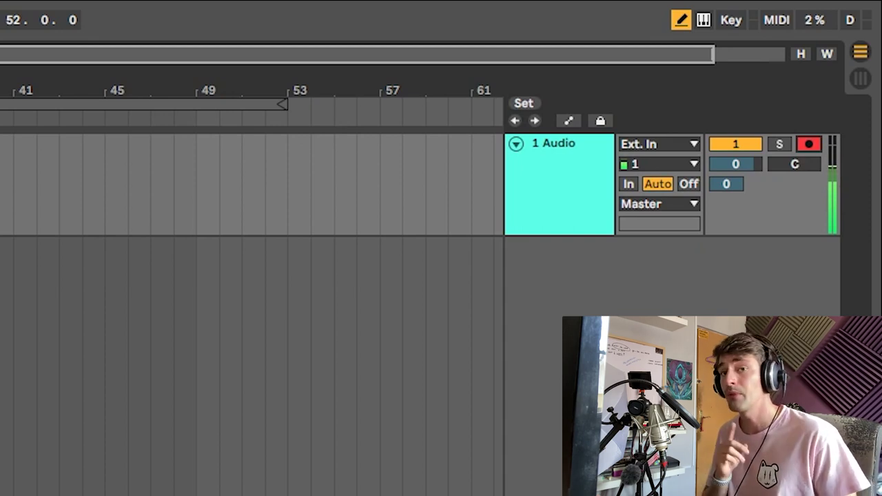
Insert a MIDI track below the audio track and toggle its record arm on and off.
click(575, 230)
key(super+shift+t)
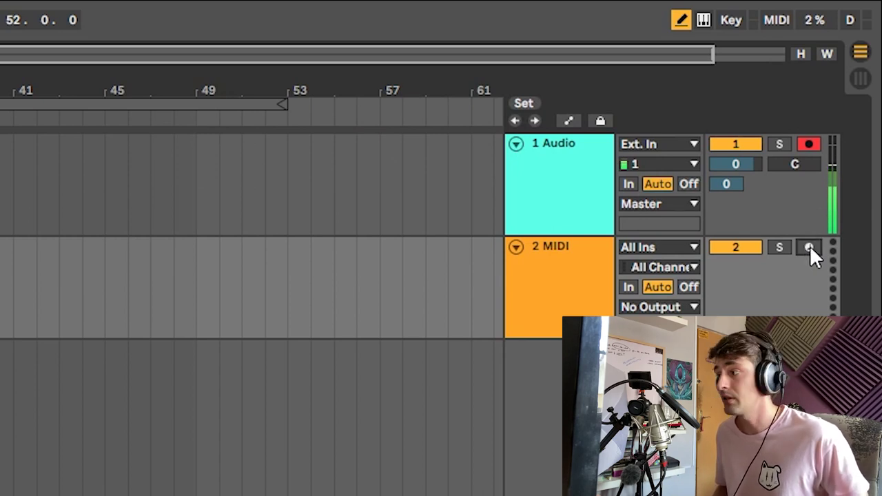
click(810, 247)
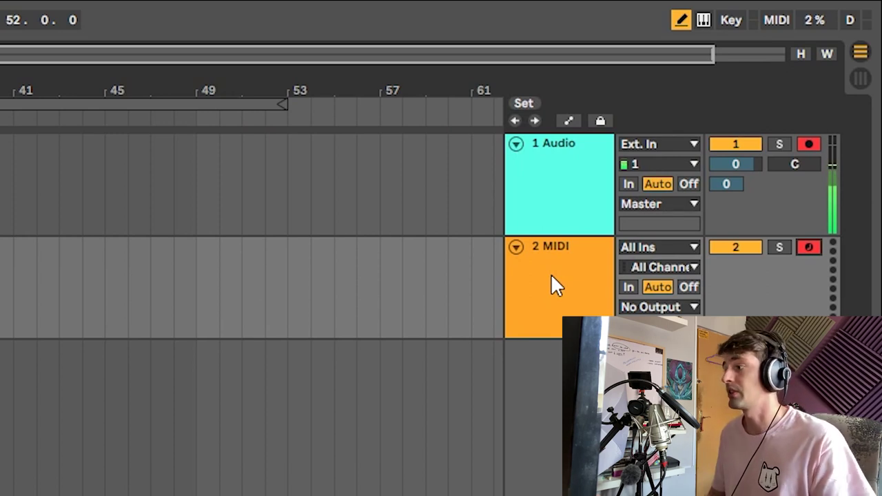
click(808, 247)
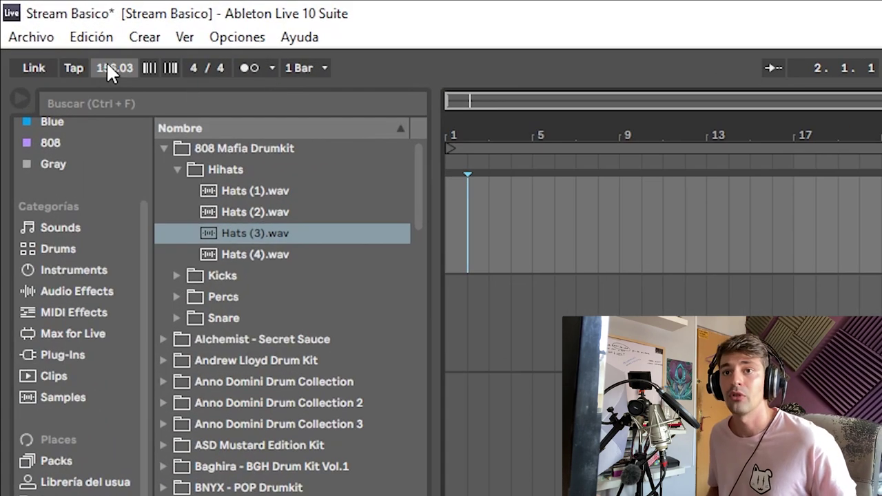
Lower the project tempo to a whole-number BPM value.
drag(44, 27, 45, 30)
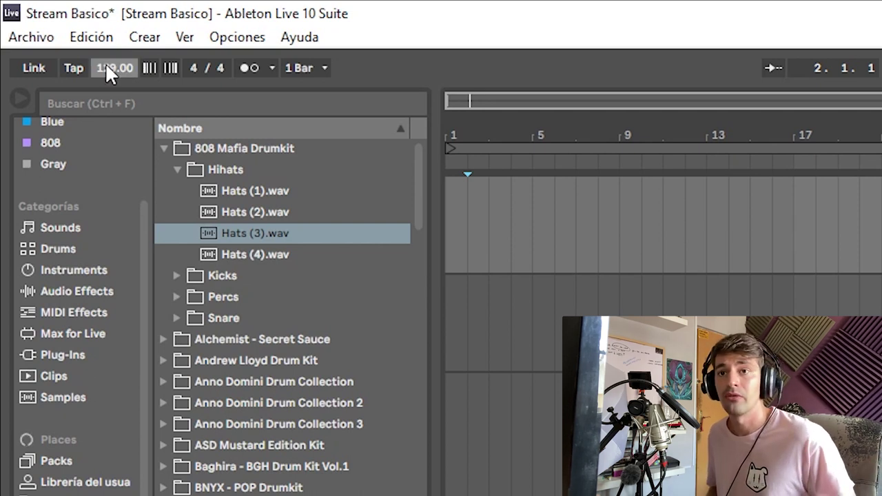
Turn on the metronome, set its count-in to 1 Bar, and review the available rhythm options.
click(258, 68)
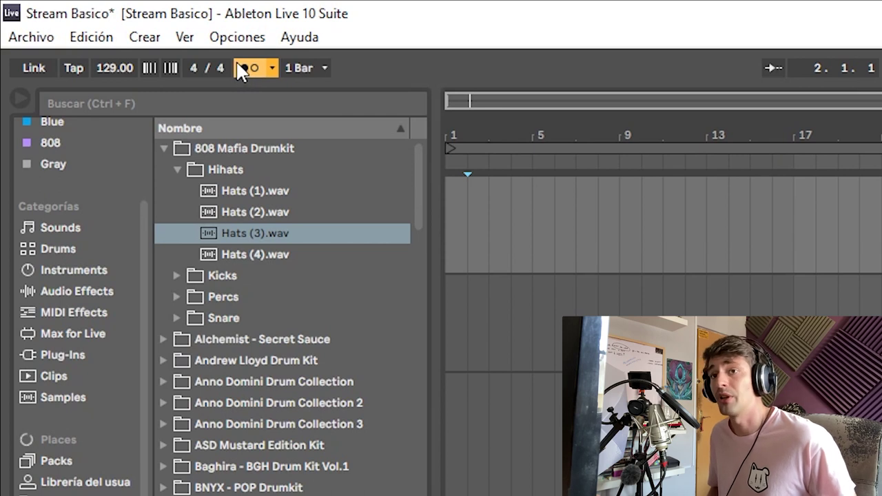
click(273, 68)
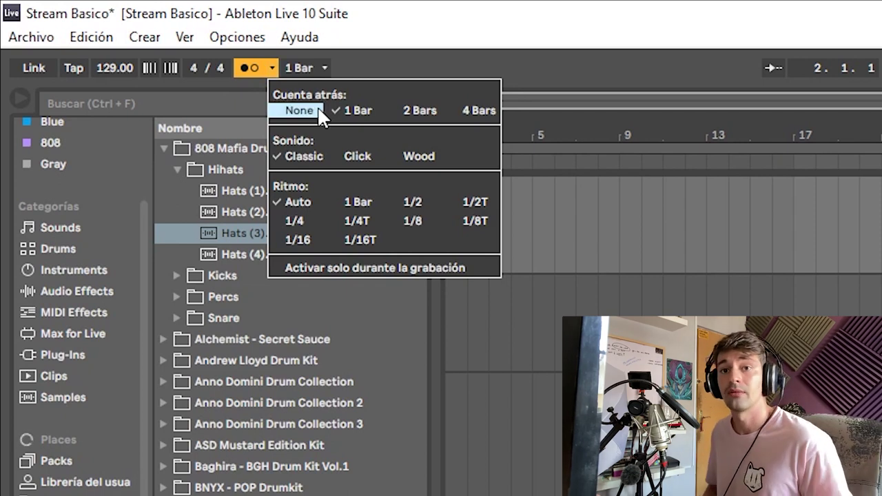
click(349, 110)
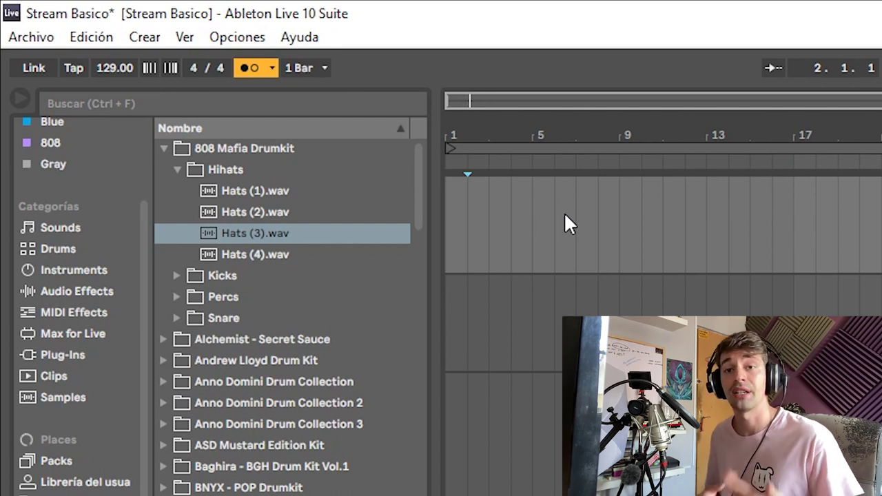
click(272, 67)
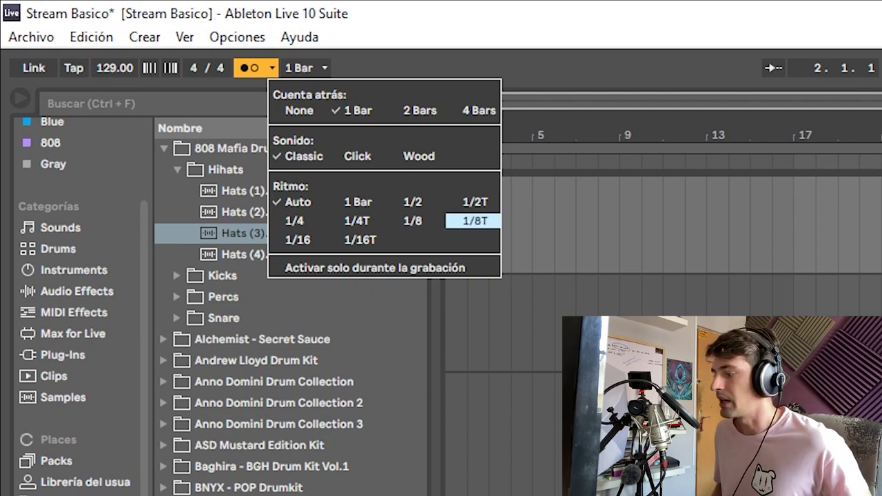
click(609, 241)
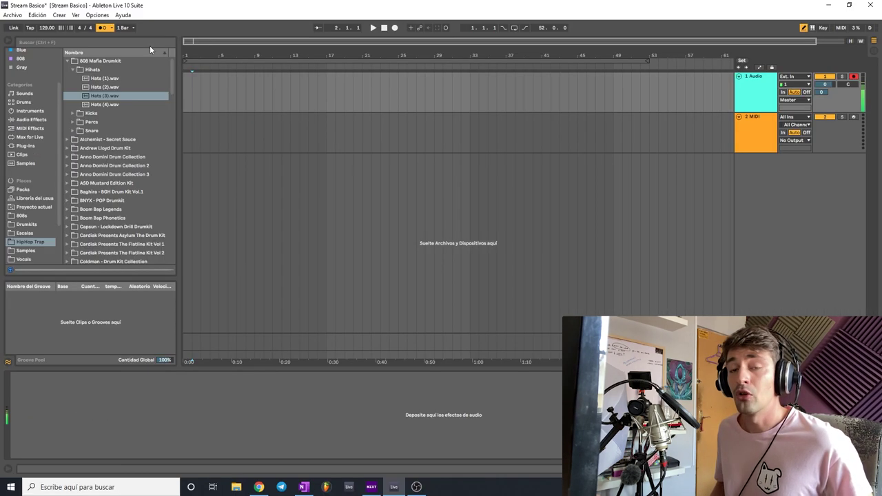
Adjust the Master track's metronome cue volume during playback and reset it to its default.
key(space)
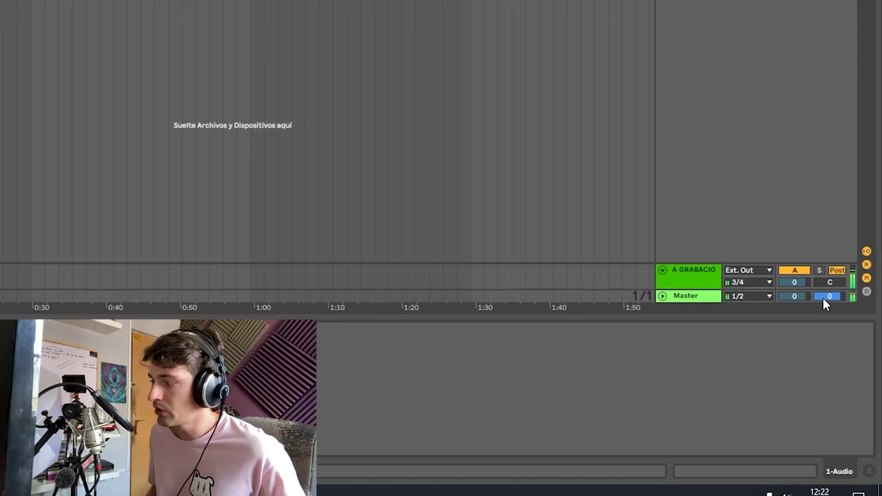
drag(842, 356, 842, 375)
drag(802, 208, 803, 230)
key(Delete)
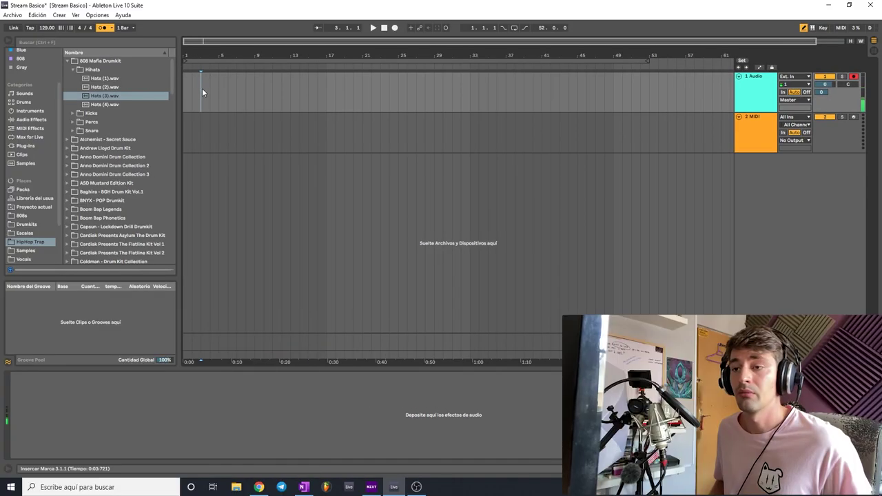
Record a microphone take on the audio track from bar 17, turning the metronome off while recording, and delete the recorded clip.
click(317, 105)
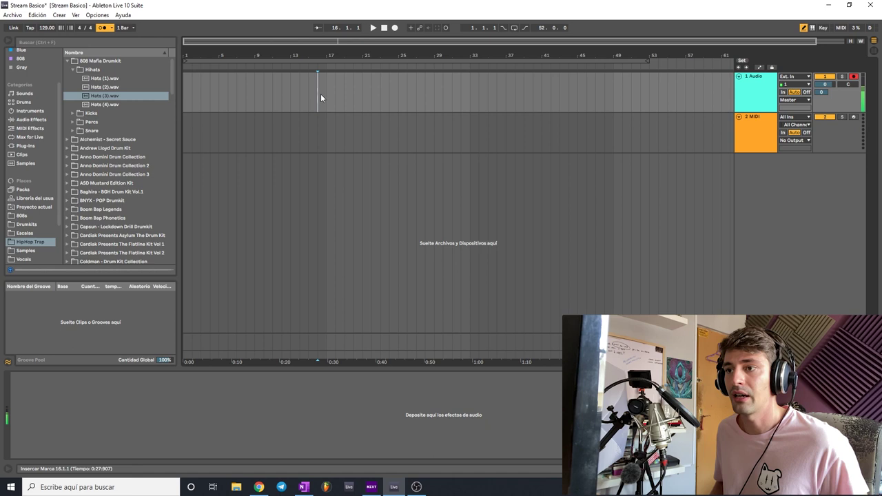
drag(326, 96, 471, 97)
click(325, 104)
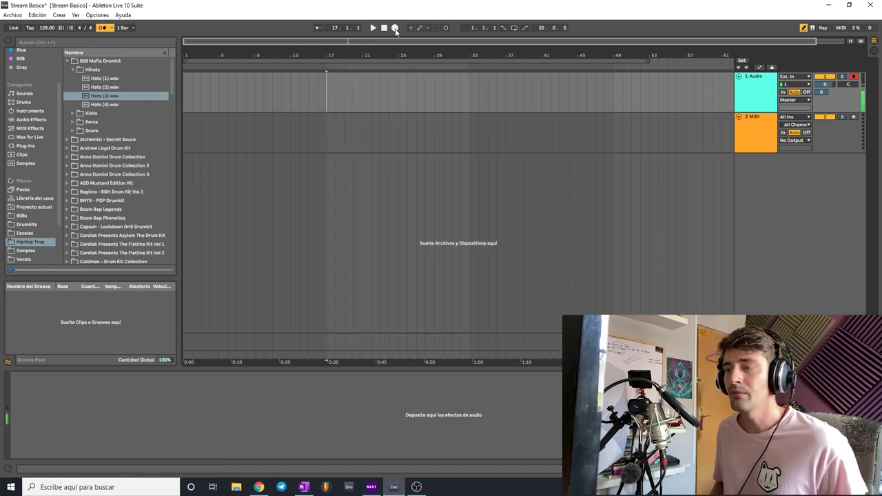
click(395, 27)
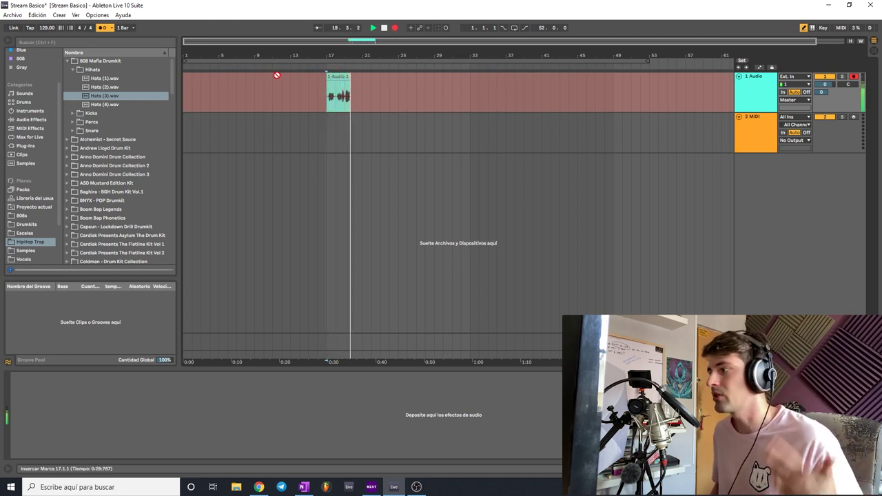
click(101, 29)
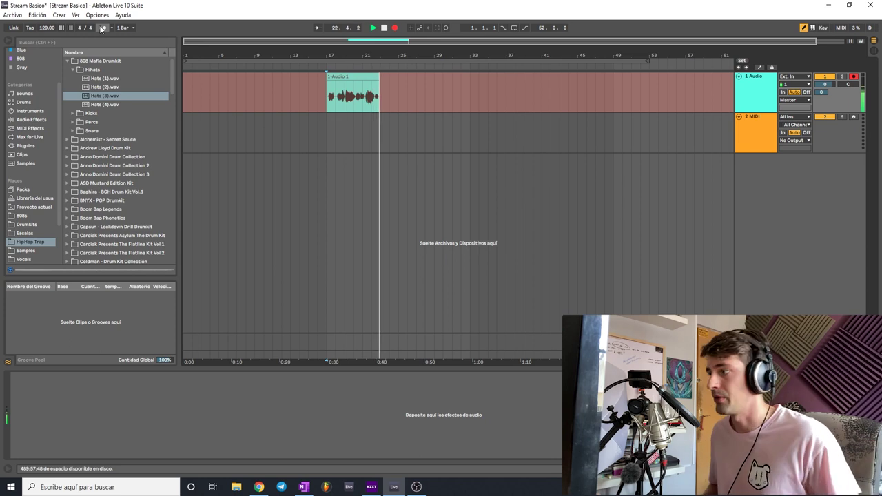
click(384, 27)
click(384, 75)
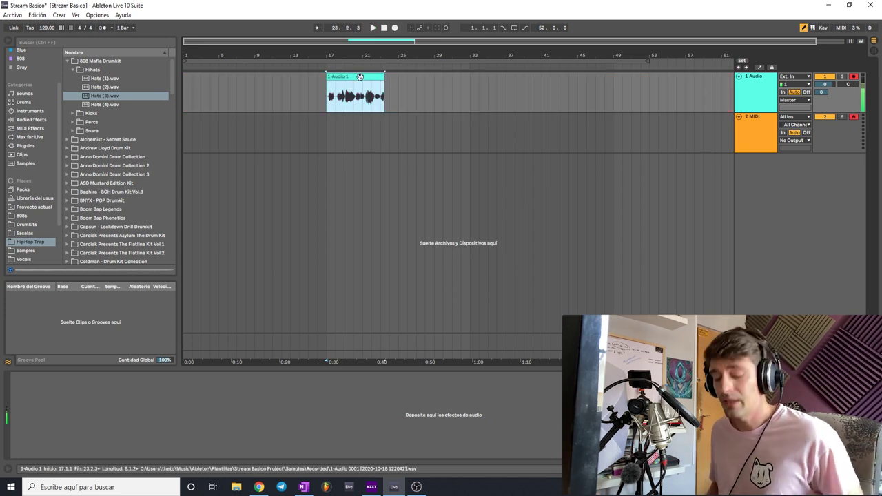
key(Delete)
Search the instruments for "piano" and load the electric MkI1 Dirty Piano preset onto the MIDI track.
click(745, 133)
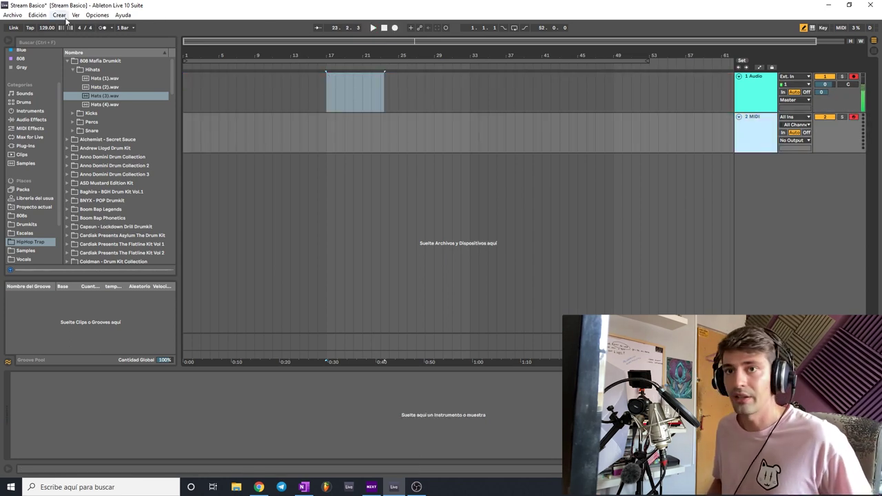
click(62, 41)
text(piano)
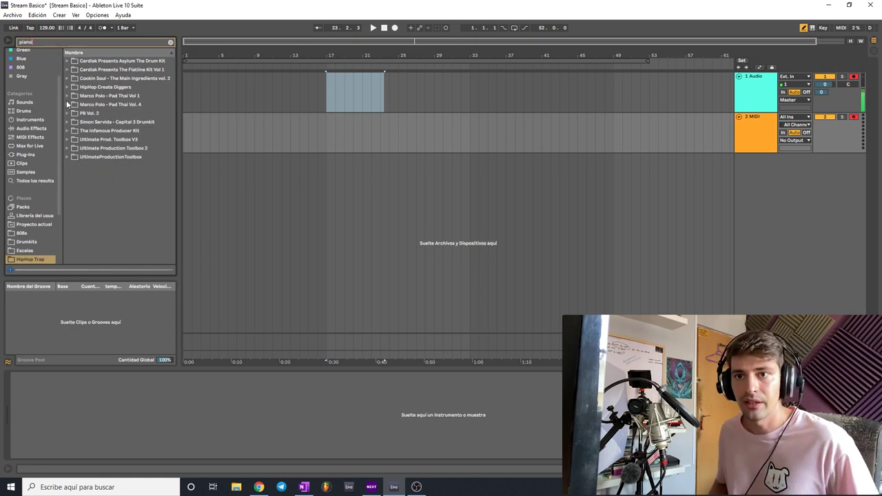
click(31, 119)
click(67, 70)
click(69, 78)
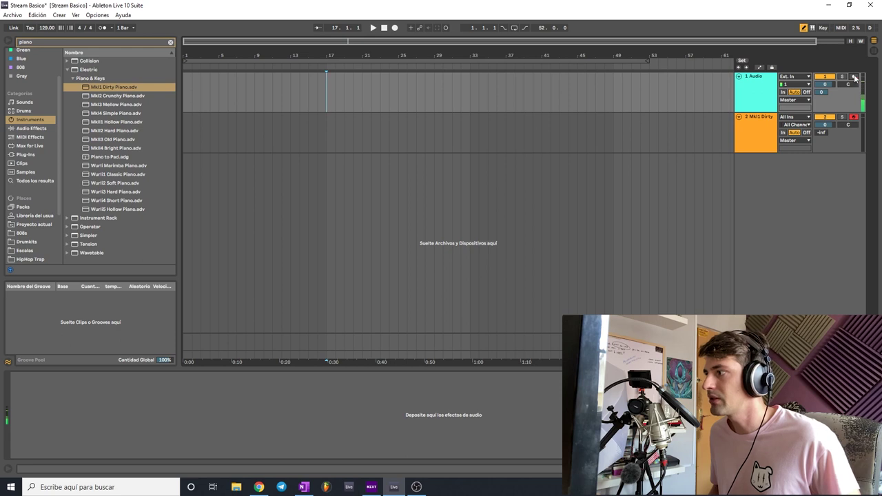
Arm the audio track together with the MIDI track and start recording on both.
click(854, 77)
click(394, 28)
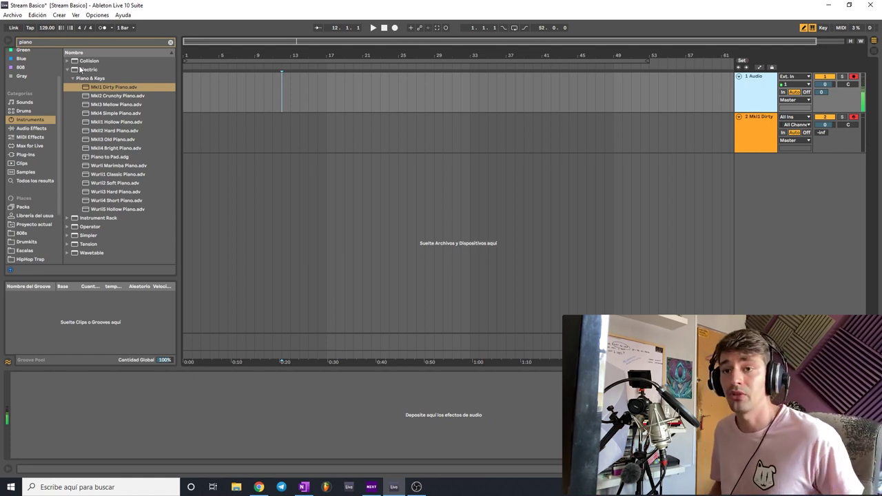
Try the Reverb audio effect on the audio track, bypass it, and remove it.
click(170, 42)
click(72, 41)
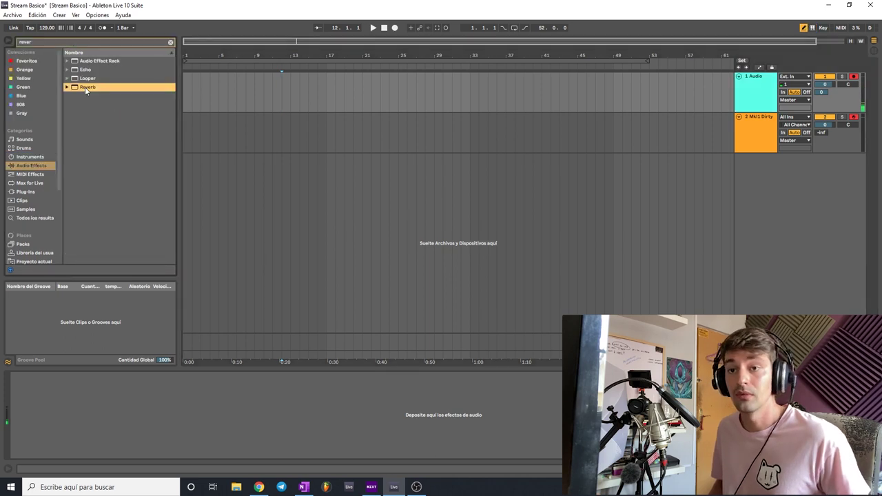
drag(86, 89, 238, 386)
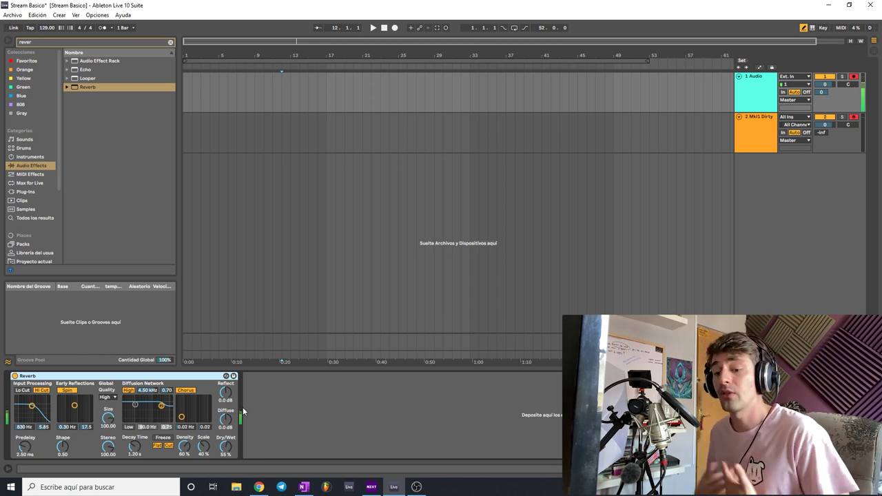
click(14, 376)
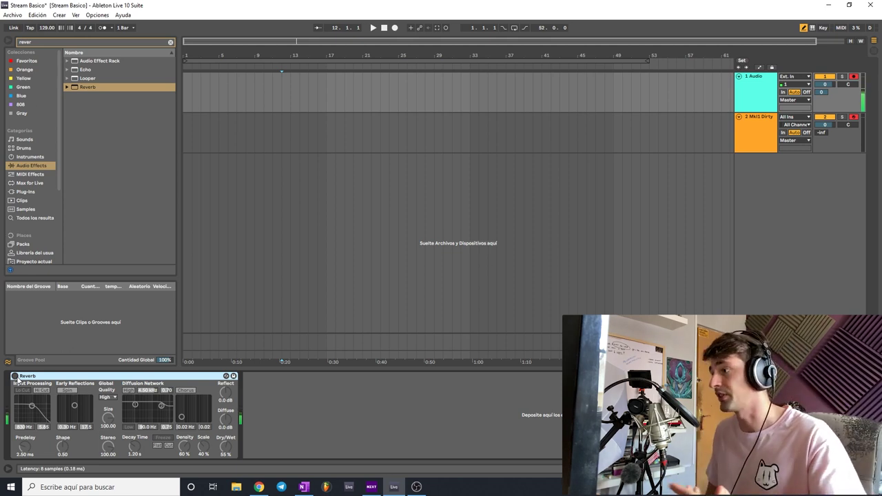
key(Delete)
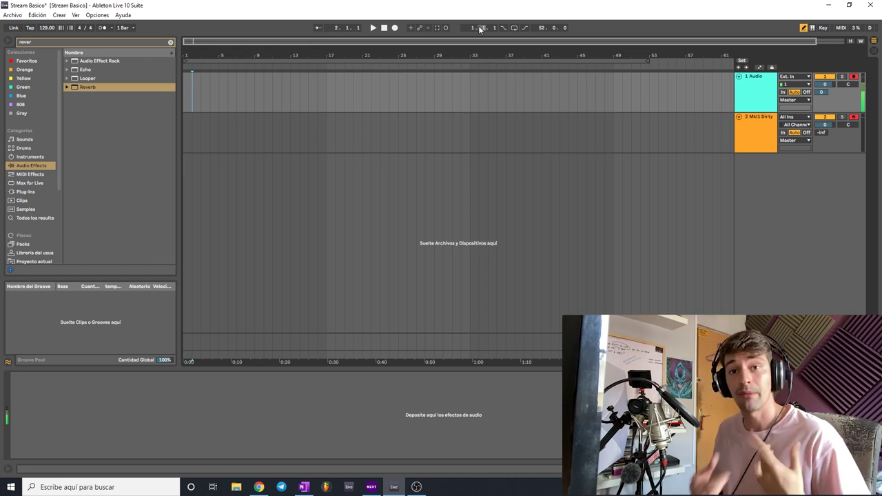
Loop the four bars from bar 17 to bar 21 and record a take on both armed tracks.
drag(328, 101, 363, 106)
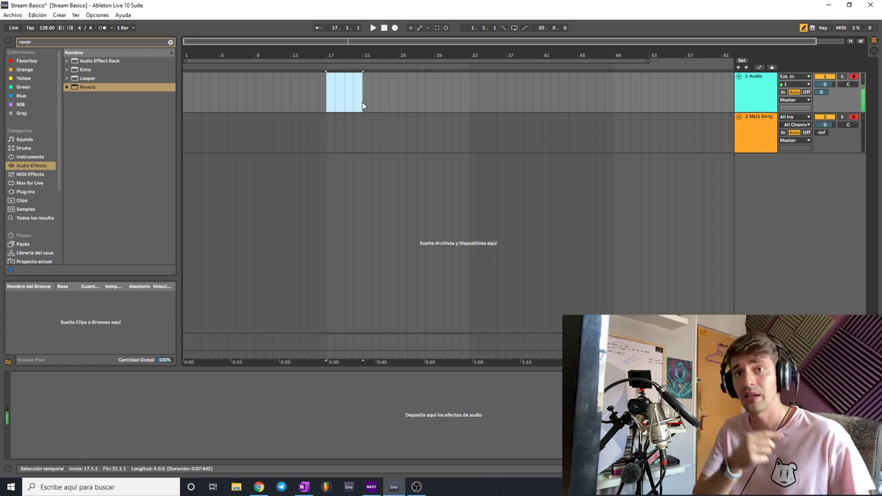
key(ctrl+l)
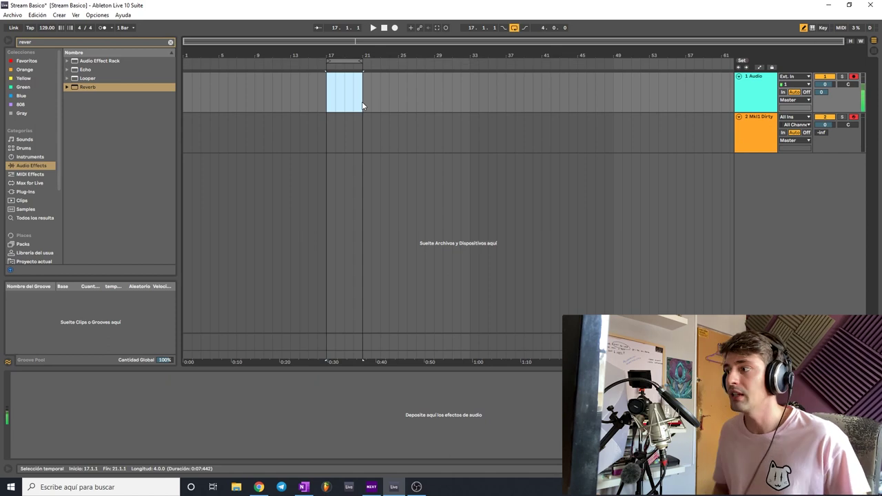
click(394, 28)
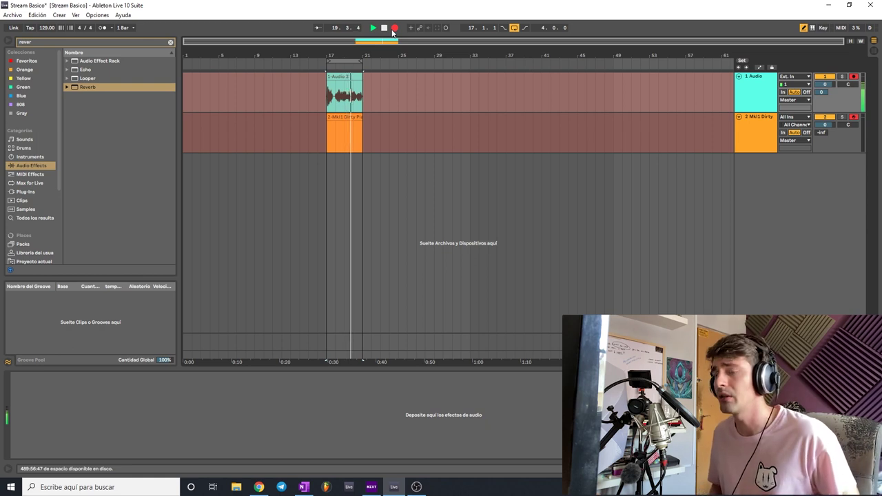
click(394, 29)
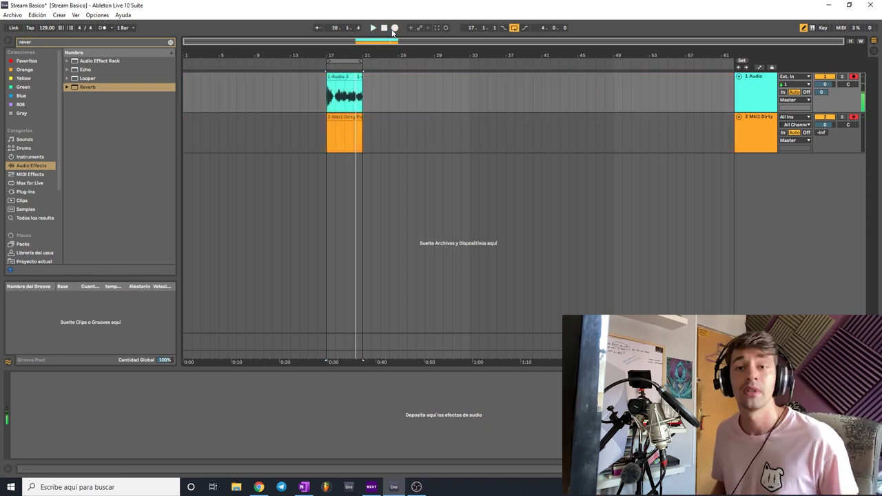
Delete the first recorded clip on the audio track, select the short remaining fragment, and undo the deletion.
click(331, 76)
key(Delete)
click(359, 76)
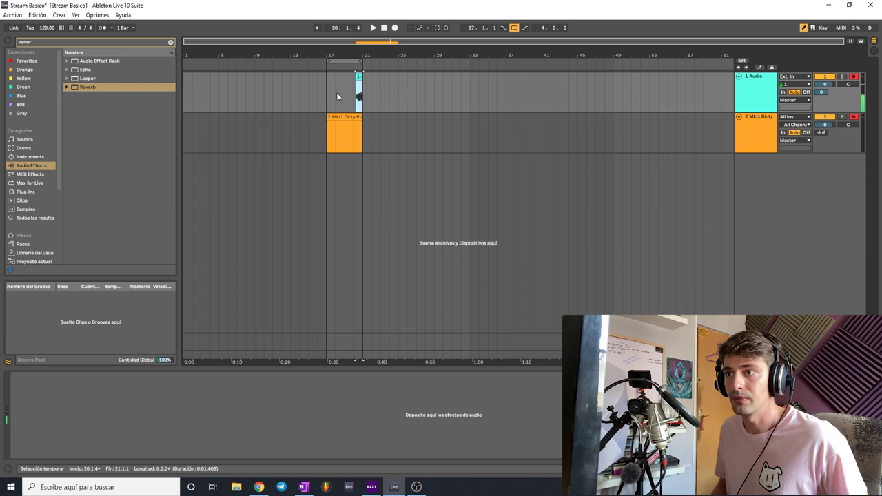
key(ctrl+z)
Move the four-bar loop region to start at bar 11 and switch looping off.
drag(358, 62, 295, 62)
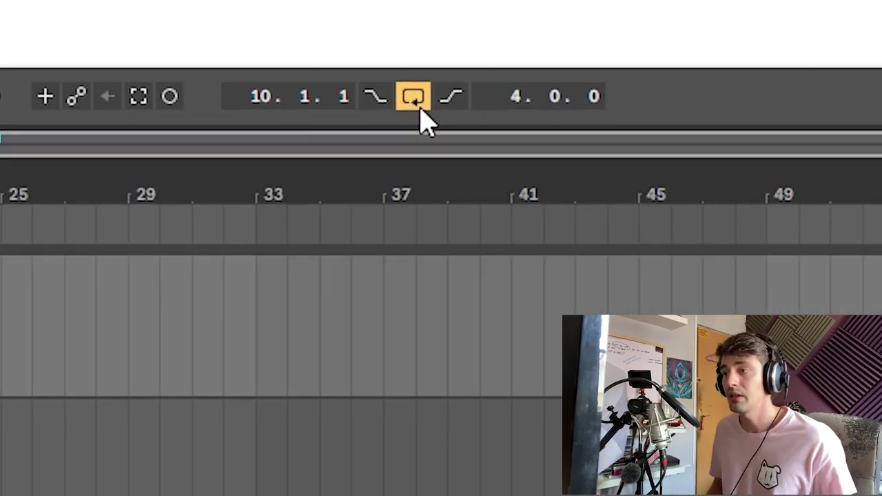
click(416, 110)
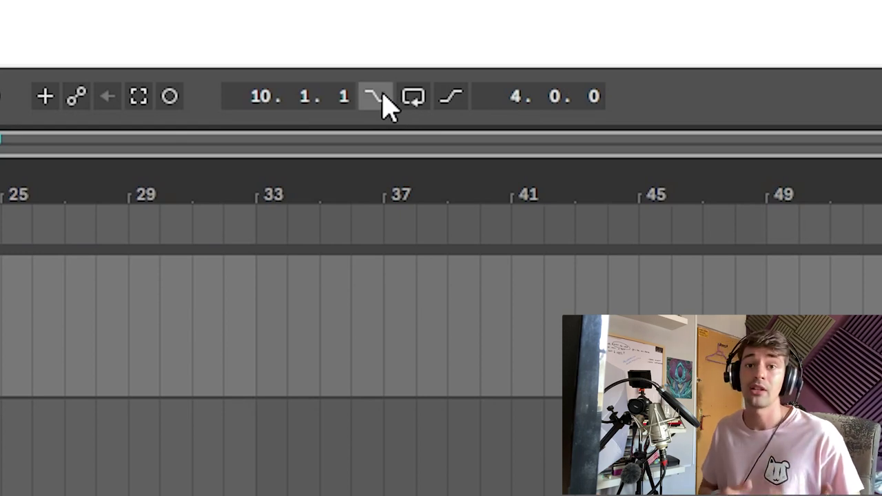
mouse_move(265, 97)
mouse_down()
mouse_move(265, 74)
mouse_move(266, 91)
mouse_up()
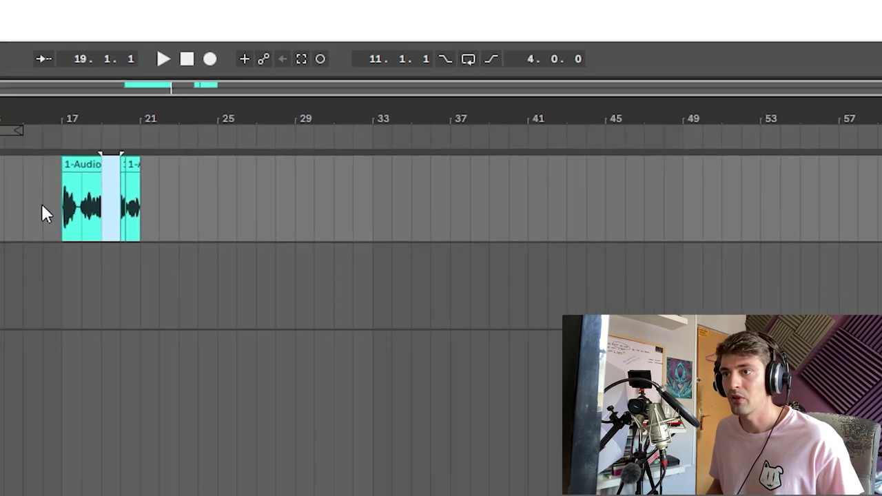
Set the loop region to the one-bar gap from bar 19 to bar 20 and enable punch-in and punch-out.
drag(318, 98, 351, 96)
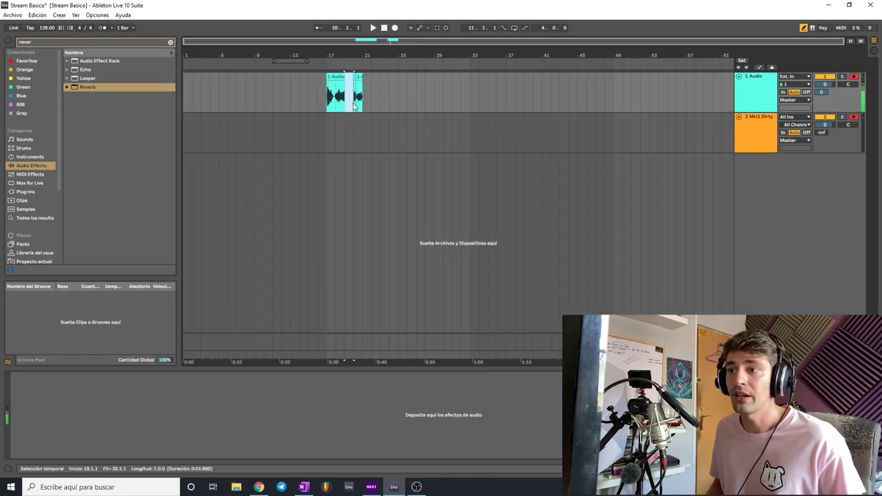
drag(327, 104, 365, 102)
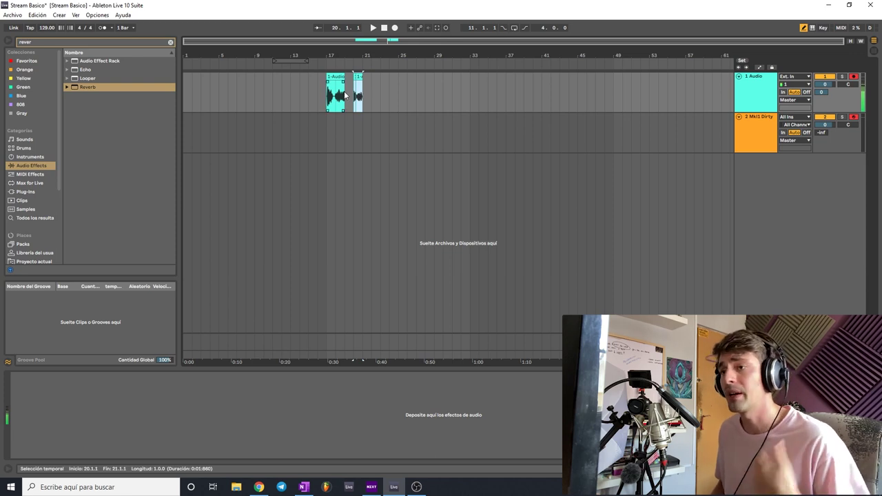
drag(296, 61, 359, 60)
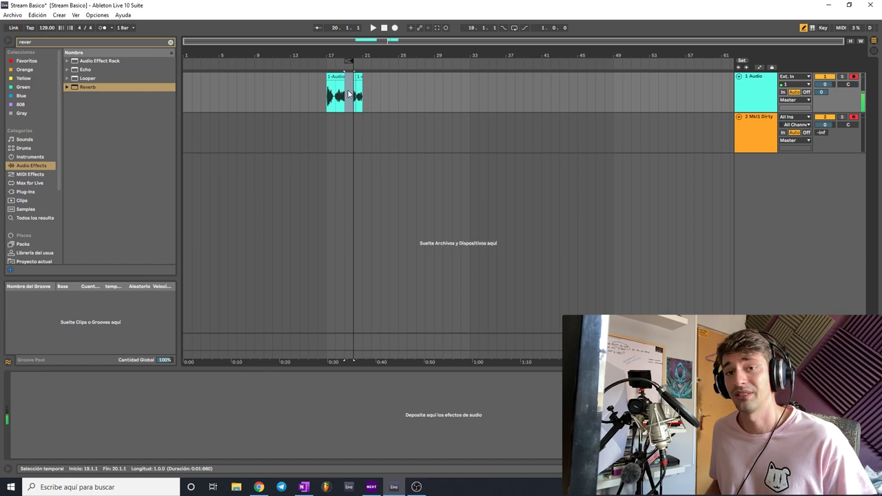
click(502, 28)
click(525, 29)
Disarm the MIDI track and record a punch-in take into the audio track's gap, starting from bar 15.
click(314, 94)
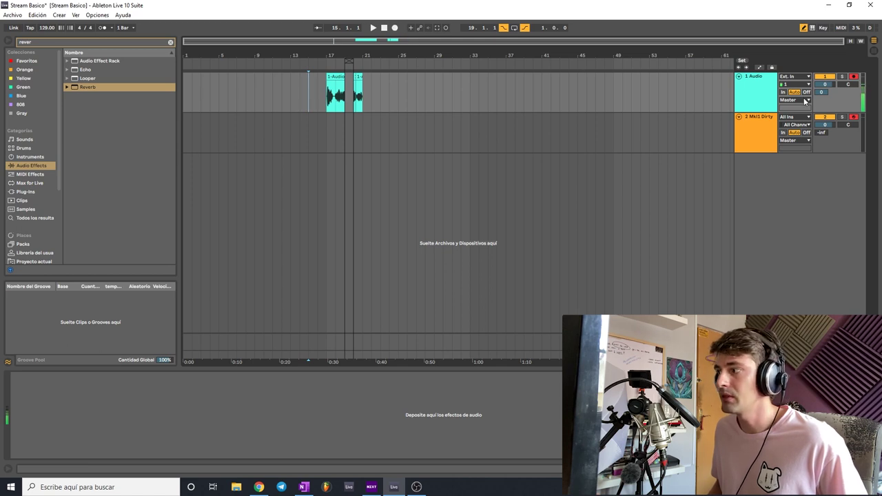
click(853, 117)
click(395, 27)
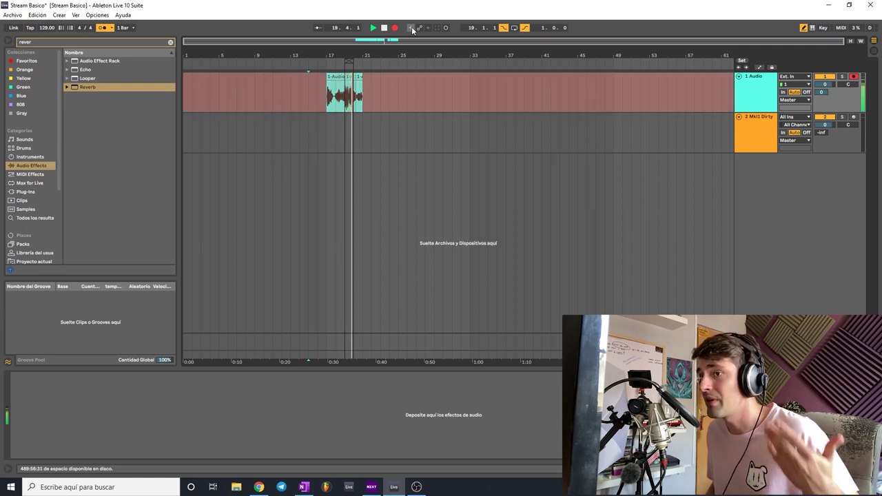
key(space)
Adjust the crossfade at bar 19 between the earlier take and the punched-in clip, and undo the adjustment.
click(335, 103)
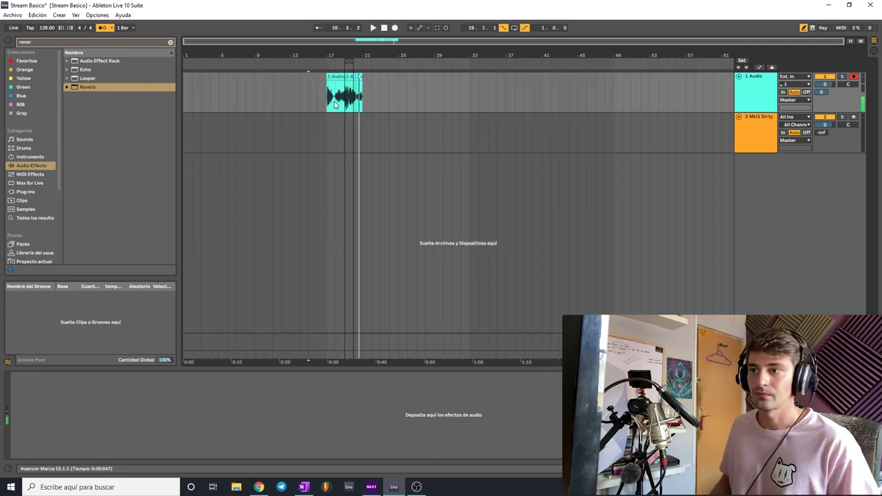
scroll(335, 103, up, 5)
scroll(392, 100, up, 5)
mouse_move(336, 80)
mouse_down()
mouse_move(186, 87)
mouse_move(343, 85)
mouse_move(327, 79)
mouse_up()
key(ctrl+z)
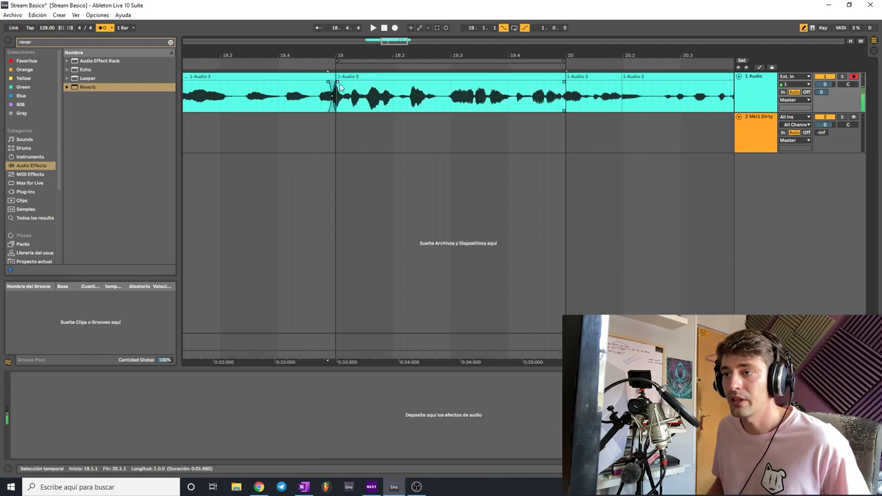
Delete the short leftover clip at bar 20 and extend the following take back to crossfade with the punched-in clip.
click(580, 77)
key(Delete)
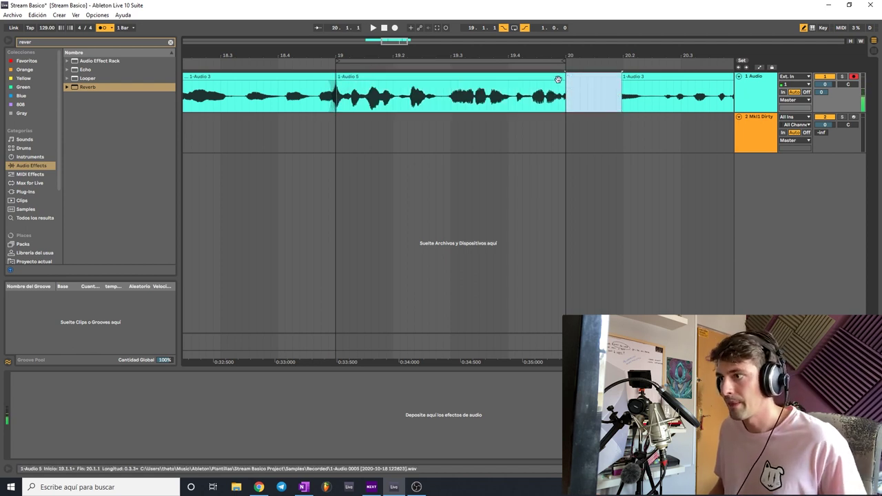
mouse_move(565, 77)
mouse_down()
mouse_move(624, 76)
mouse_move(565, 77)
mouse_move(575, 83)
mouse_up()
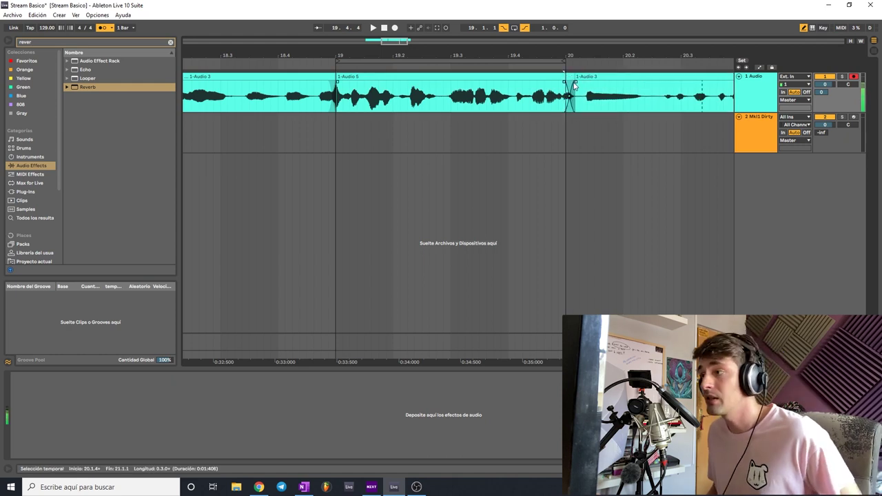
Delete all the recorded clips from the audio track.
scroll(485, 102, down, 5)
click(444, 76)
shift+click(511, 76)
key(Delete)
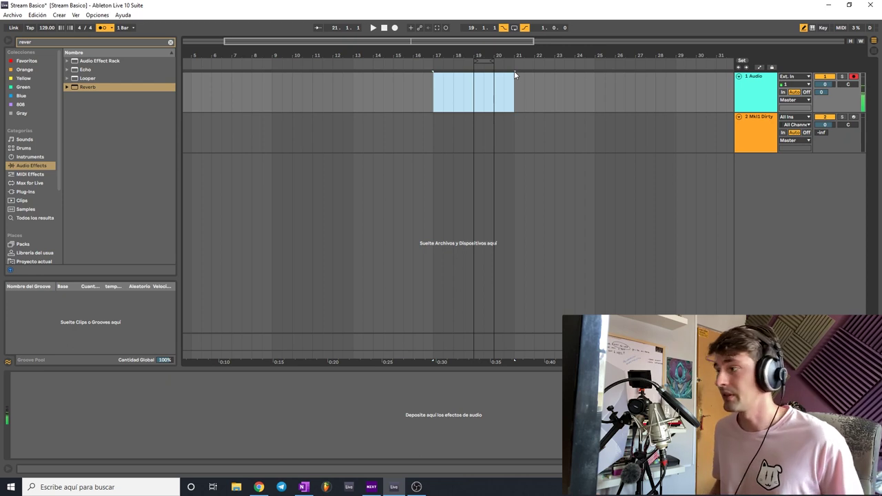
Arm the MkI1 Dirty MIDI track for recording in place of the audio track.
key(minus)
click(355, 101)
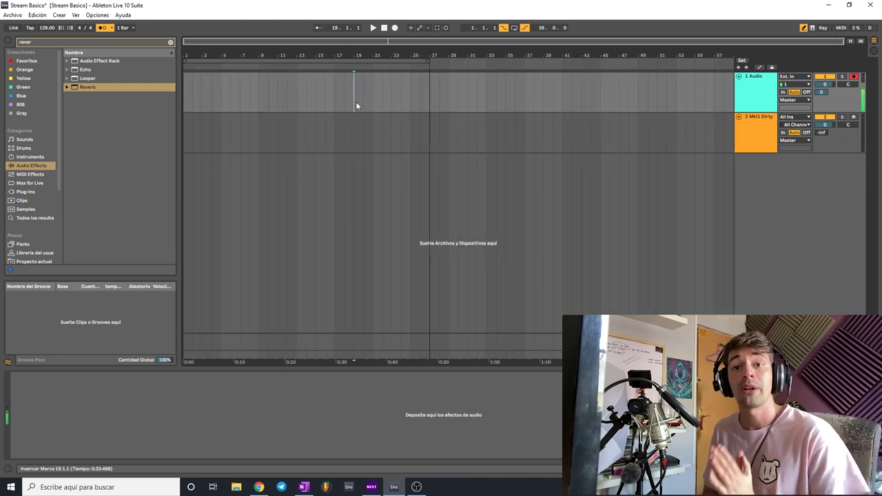
click(755, 135)
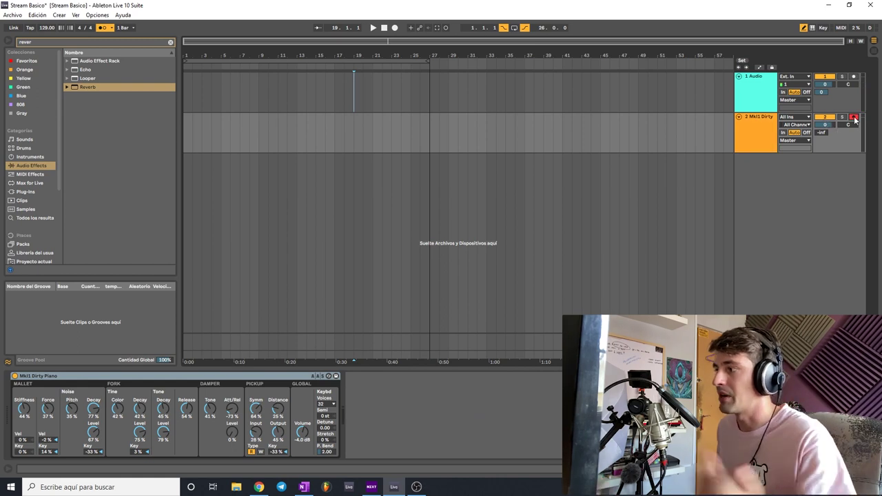
Record a short MIDI take from bar 10 and undo the recording.
click(268, 134)
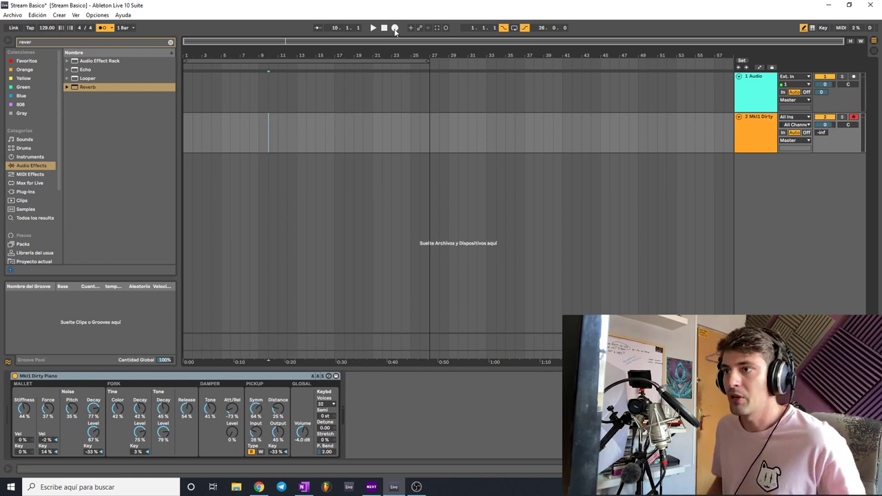
click(395, 28)
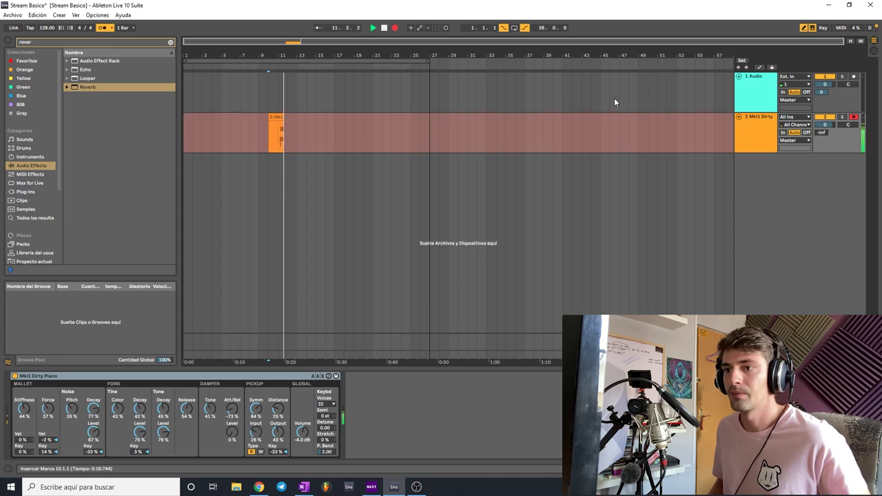
key(space)
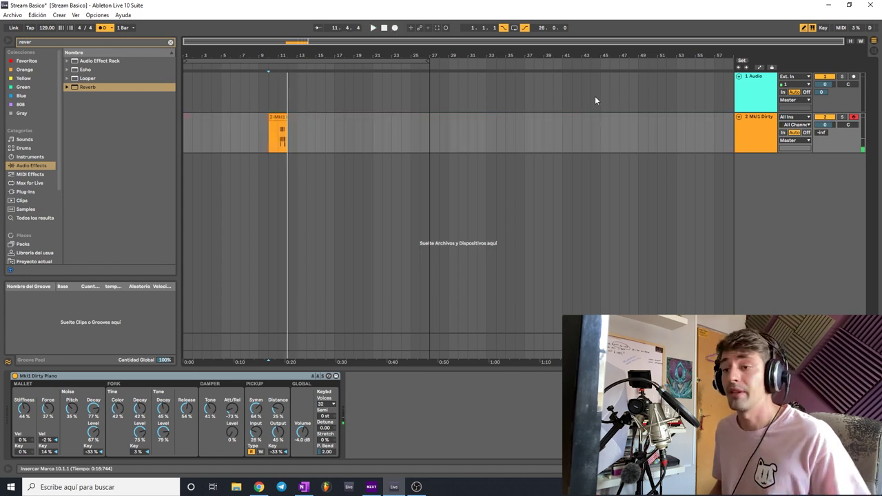
key(ctrl+z)
Insert an empty four-bar MIDI clip from bar 13 to bar 17 on the MIDI track.
click(307, 125)
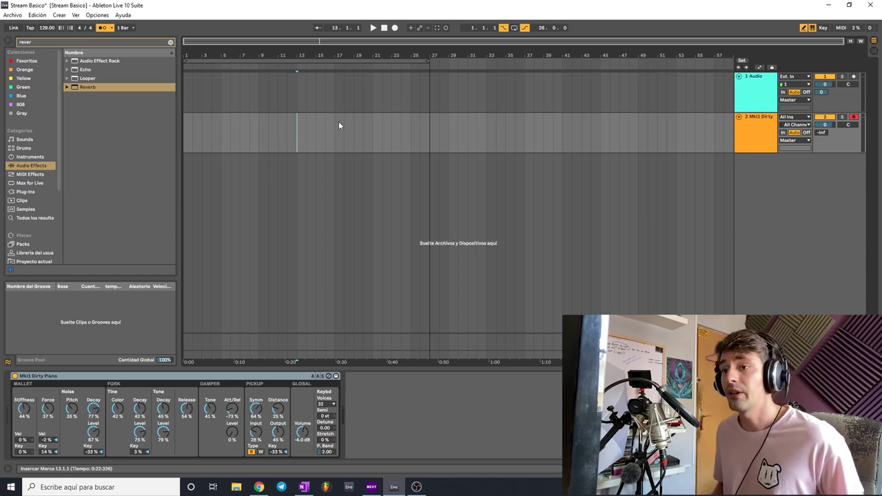
drag(298, 124, 331, 131)
key(ctrl+shift+m)
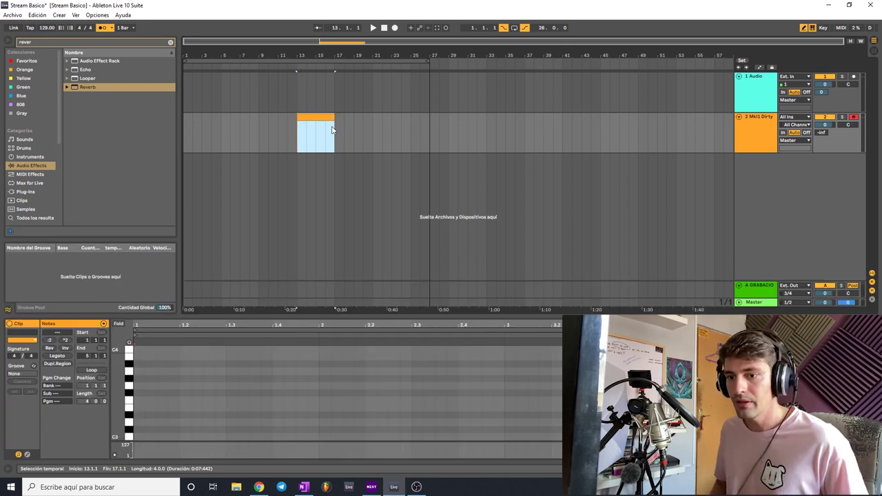
Enlarge the clip's note editor and draw a row of short G#2 notes, one on each beat from the clip's start.
drag(357, 308, 357, 155)
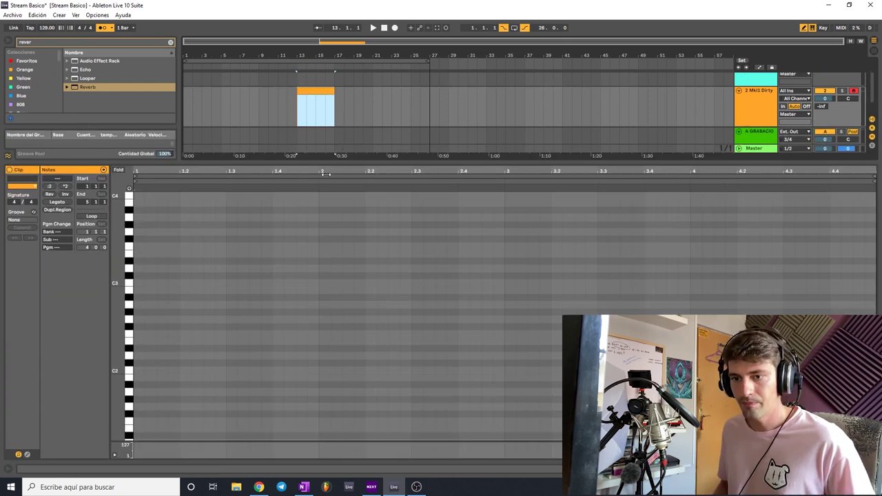
click(139, 312)
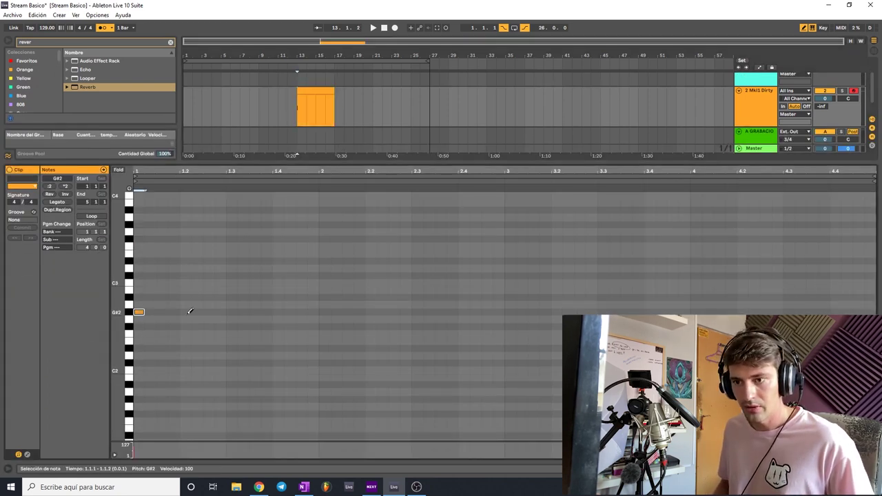
click(185, 312)
click(231, 312)
click(270, 313)
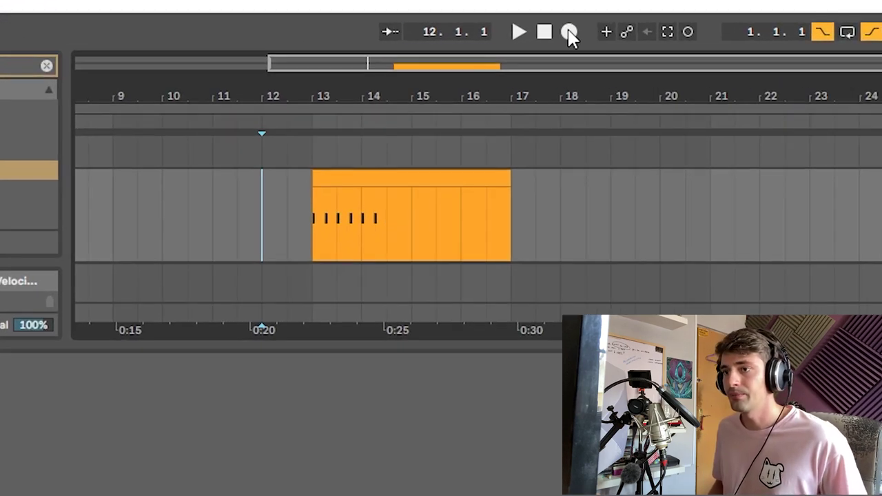
Record a MIDI take from bar 12 over the drawn clip with MIDI overdub off.
click(568, 31)
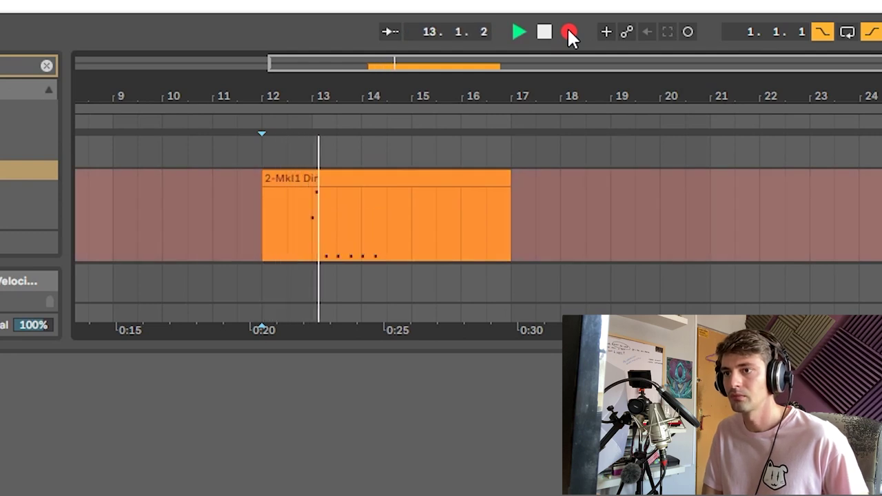
key(space)
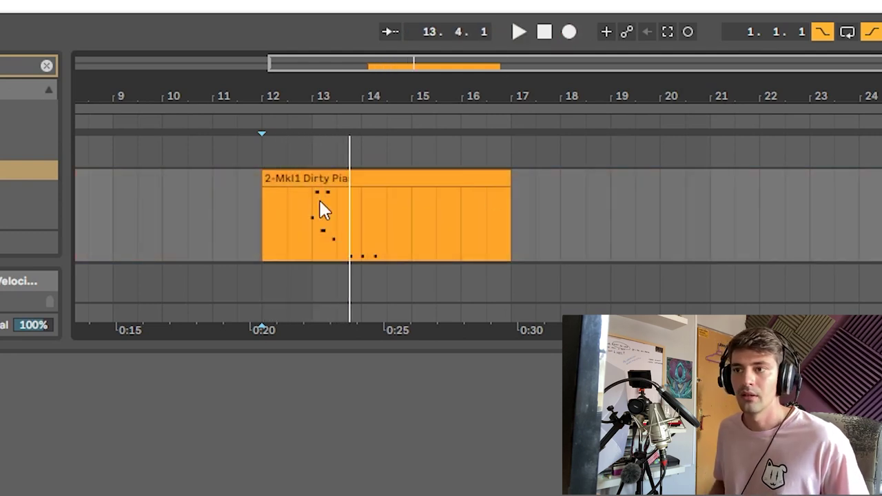
click(336, 247)
click(349, 248)
Delete both clip pieces on the MIDI track, undo back to the originally drawn clip, and return the start position to bar 12.
click(358, 183)
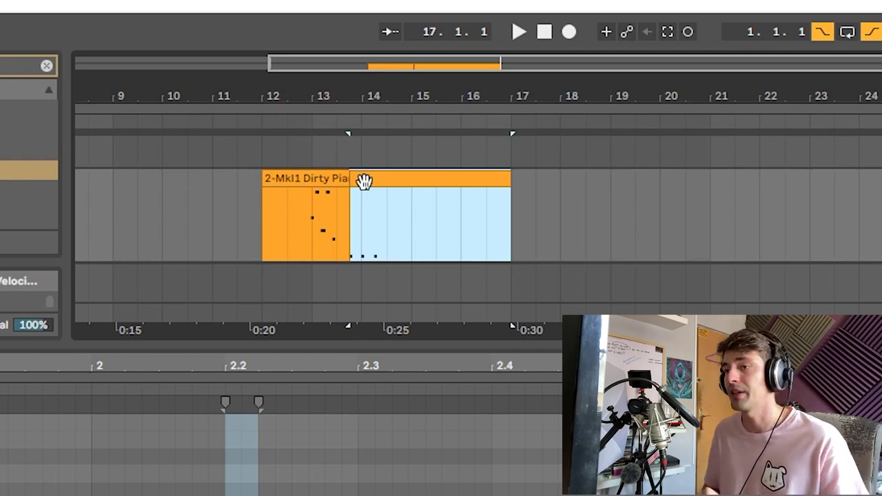
click(311, 179)
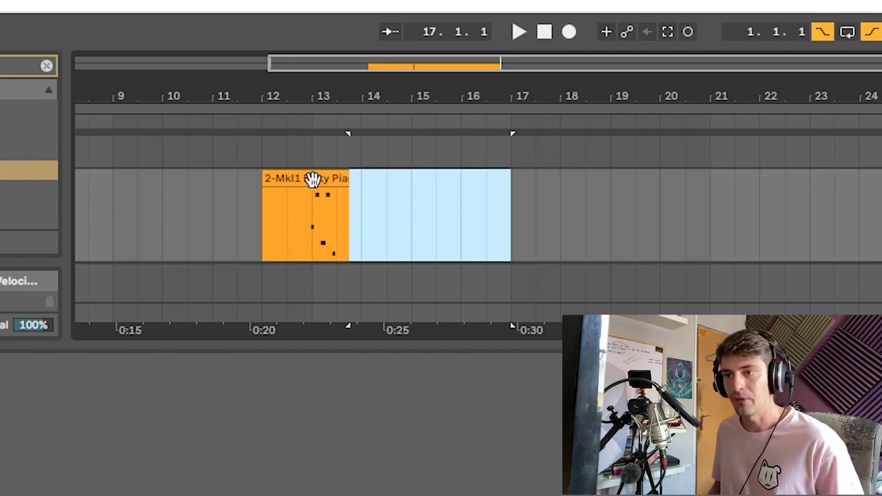
key(Delete)
key(ctrl+z)
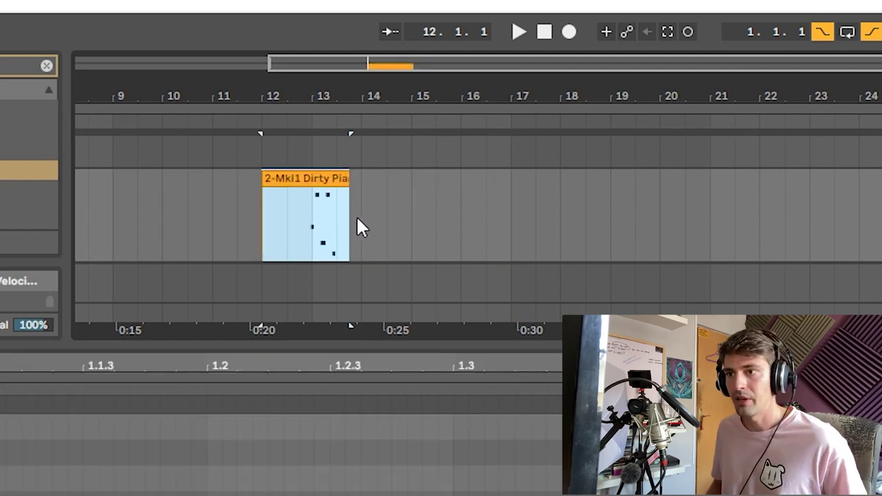
key(ctrl+z)
drag(352, 176, 249, 175)
drag(249, 174, 261, 174)
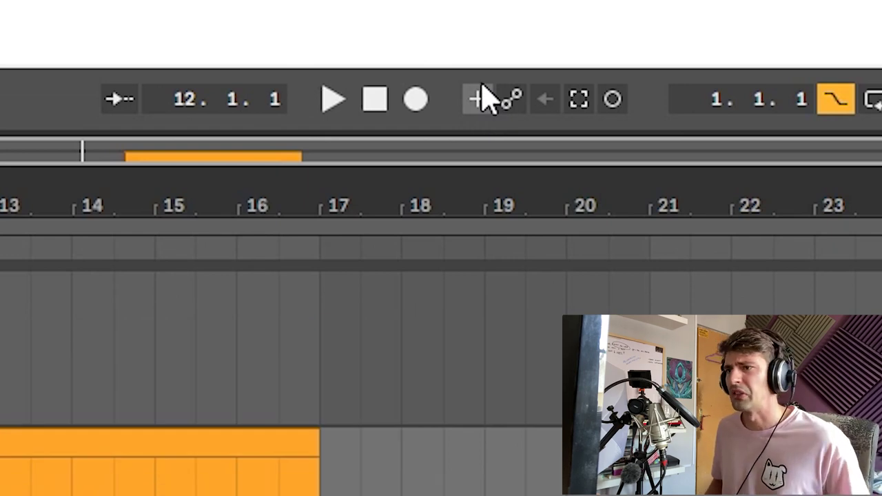
Enable MIDI overdub and record extra notes into the drawn clip, starting from bar 12.
click(483, 104)
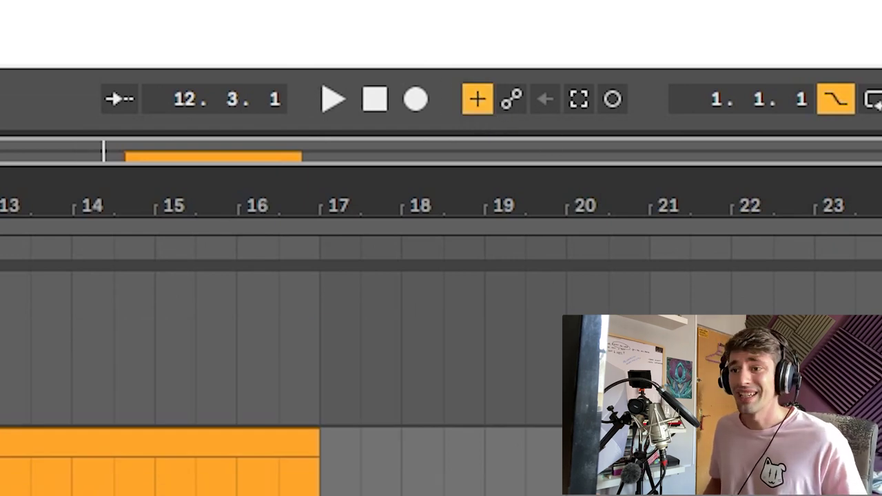
click(415, 101)
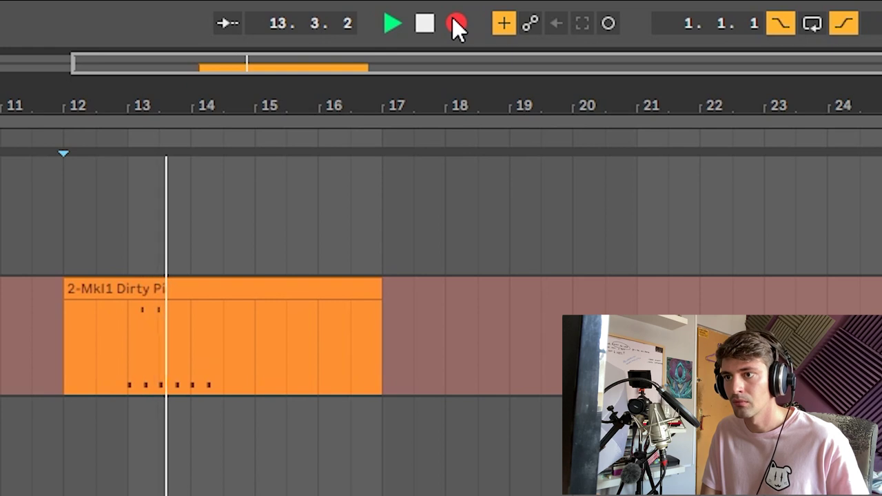
key(space)
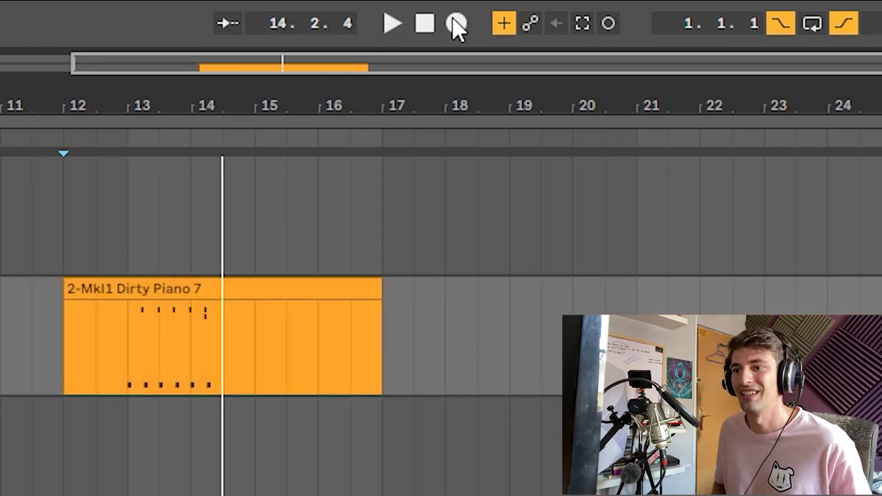
Open the overdubbed clip's notes and delete the stray F# note beneath the last G3.
double_click(163, 288)
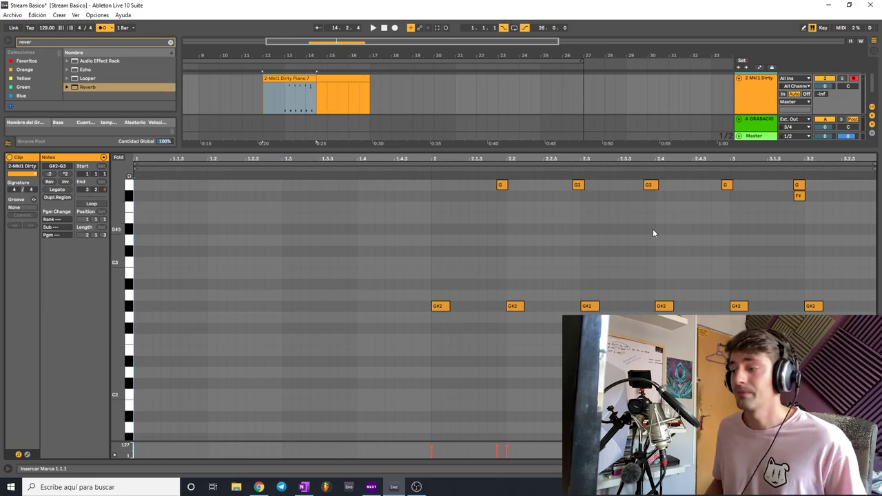
click(799, 195)
key(Delete)
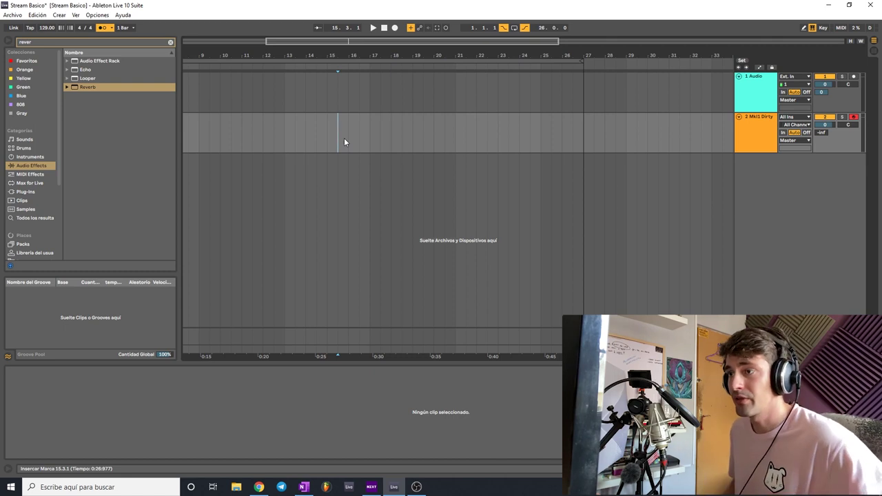
Turn off MIDI overdub and capture the notes just played as a MIDI clip at bar 15.
click(410, 30)
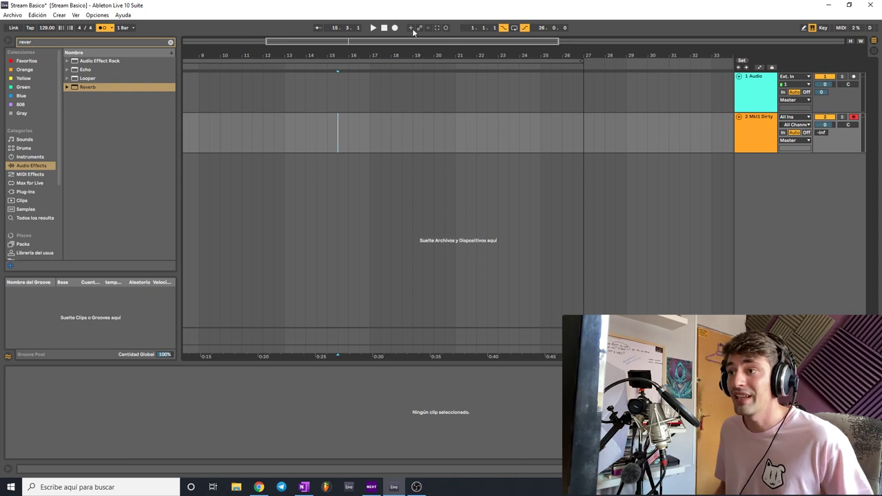
click(436, 29)
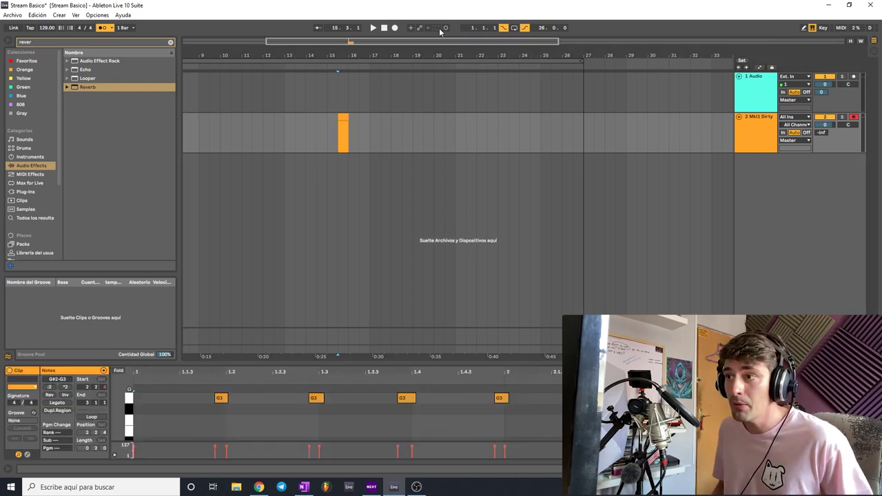
Play back from bar 19 while performing notes, stop, and capture the performance as a MIDI clip.
key(space)
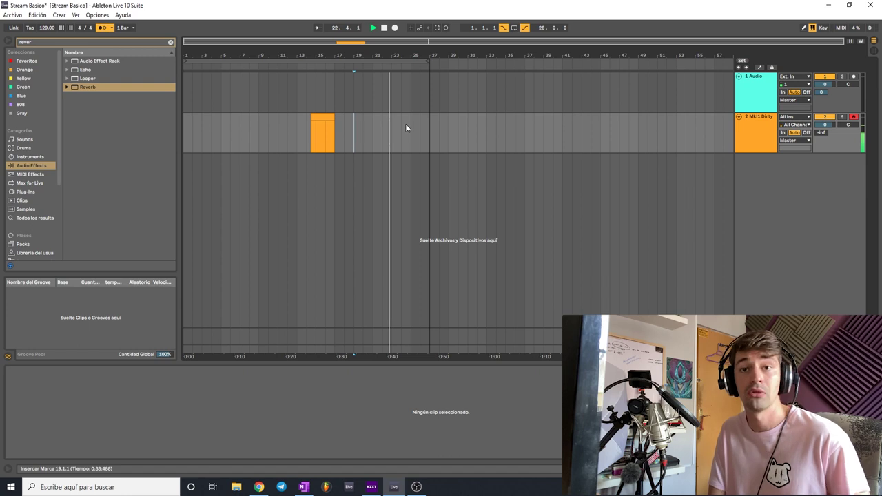
key(space)
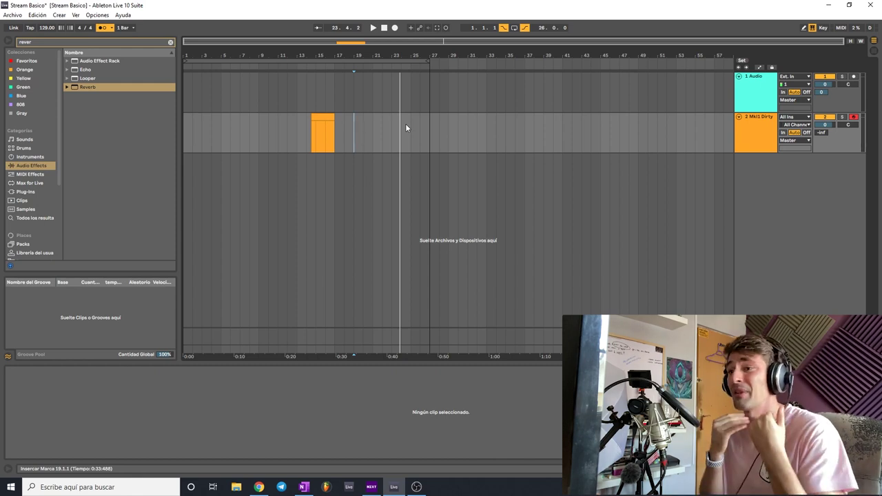
click(436, 27)
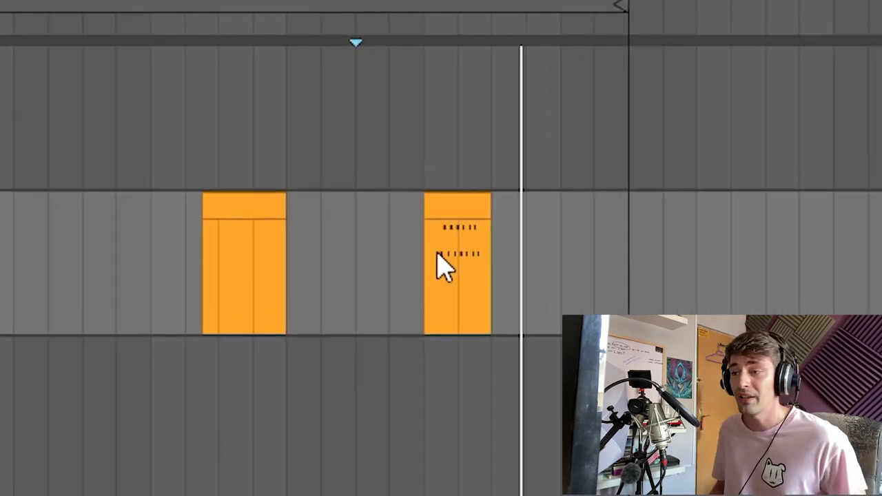
Delete the two captured clips at bars 14 and 21 from the MIDI track.
click(438, 256)
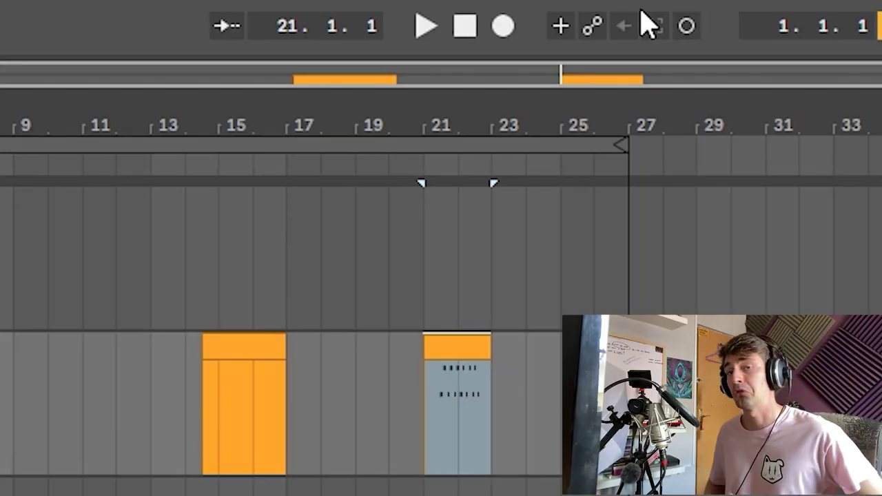
click(223, 339)
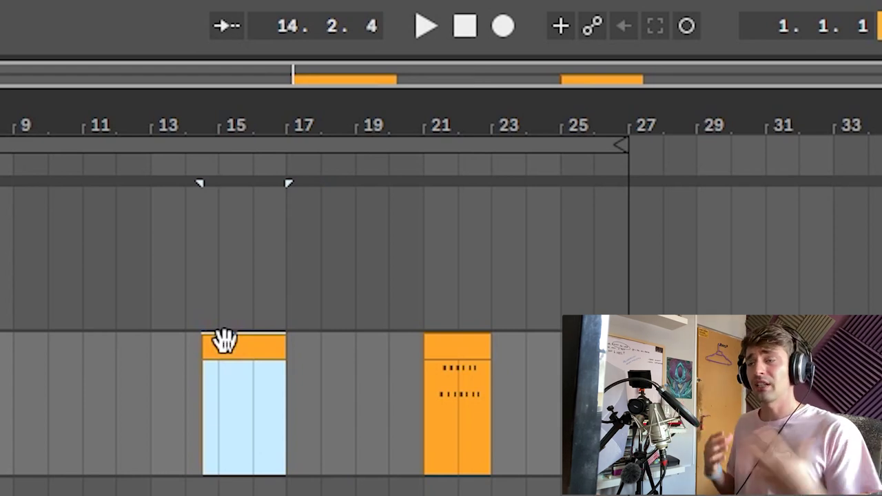
key(Delete)
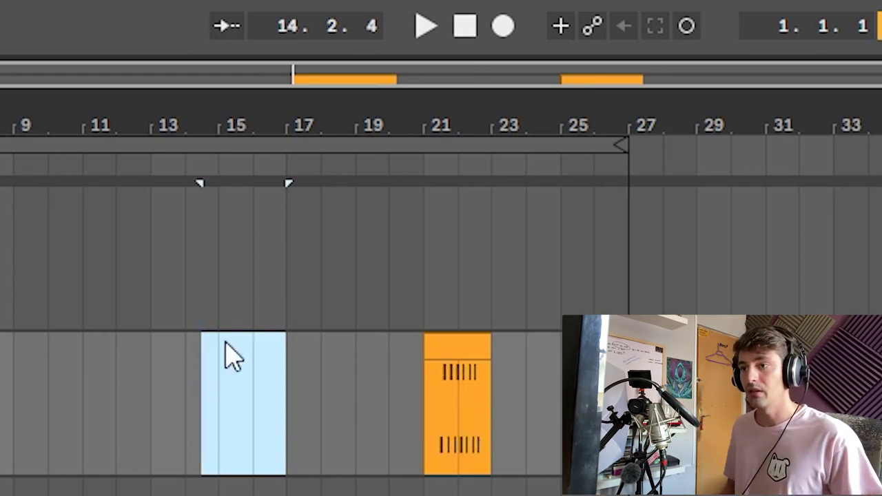
click(439, 345)
key(Delete)
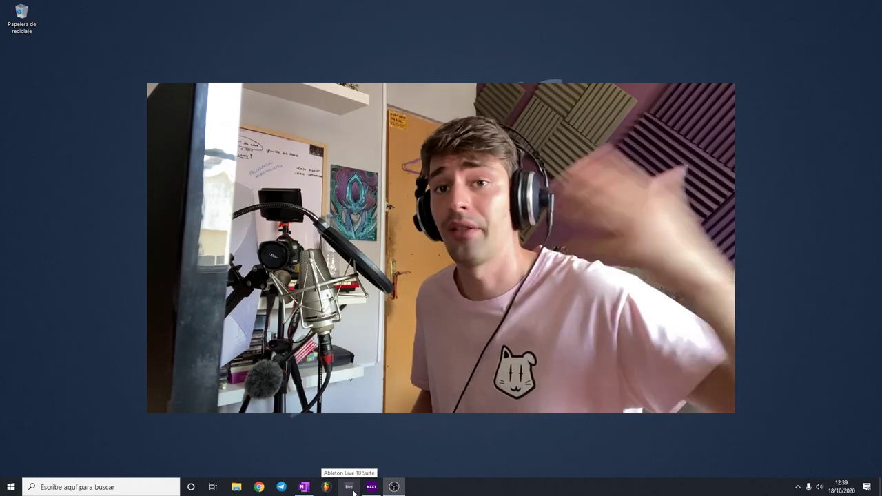
Launch a new Ableton Live 10 Suite window with an untitled set and toggle to Arrangement View and back to Session View.
click(352, 491)
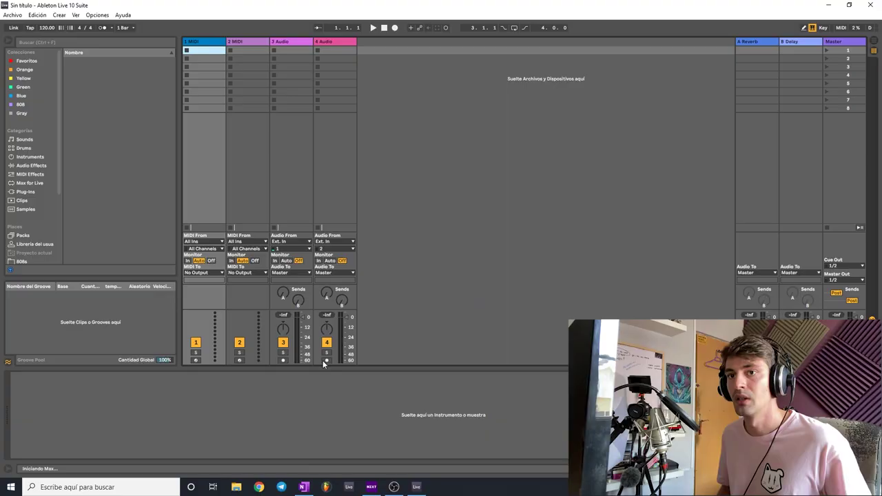
key(Tab)
key(Tab)
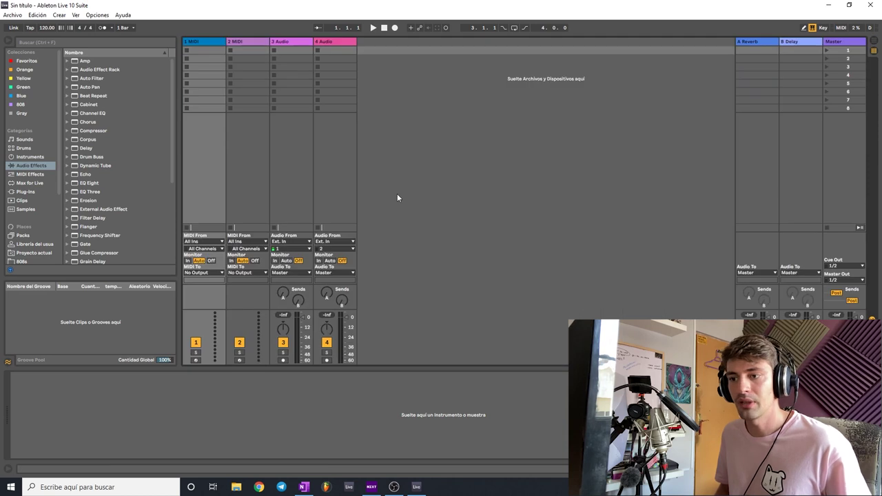
Arm the 3 Audio track for recording and turn on the metronome, opening its count-in options.
click(283, 360)
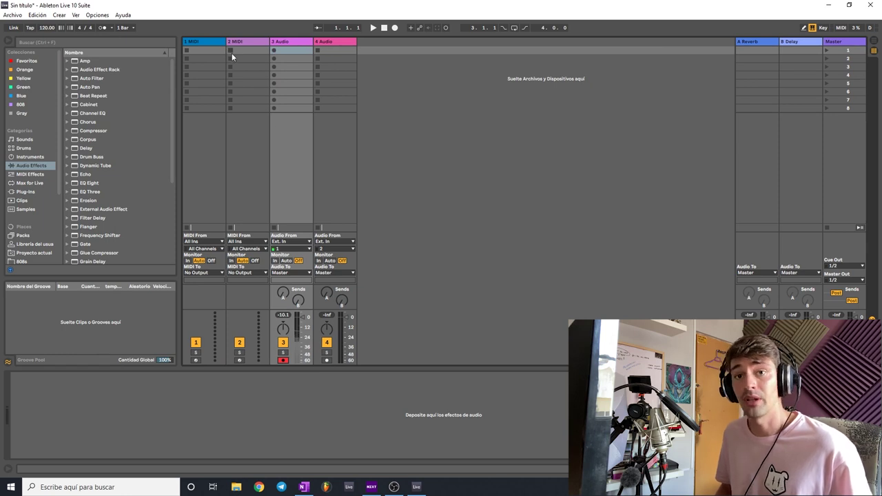
click(102, 27)
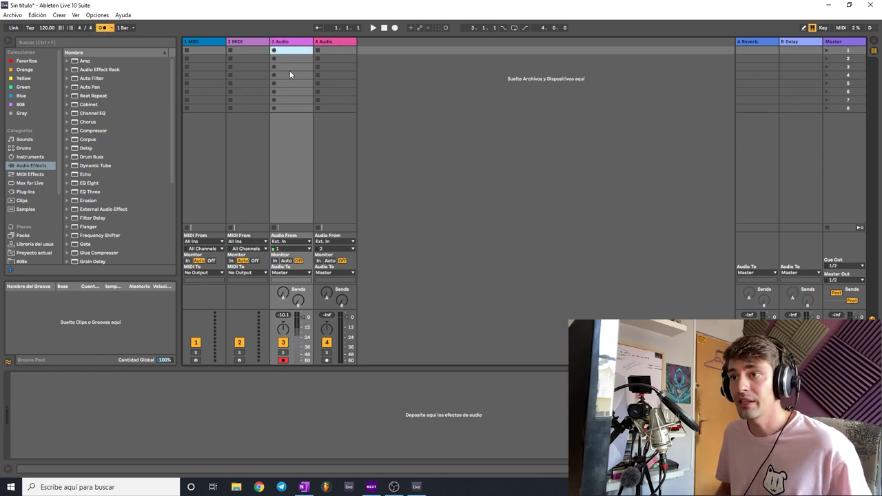
click(110, 27)
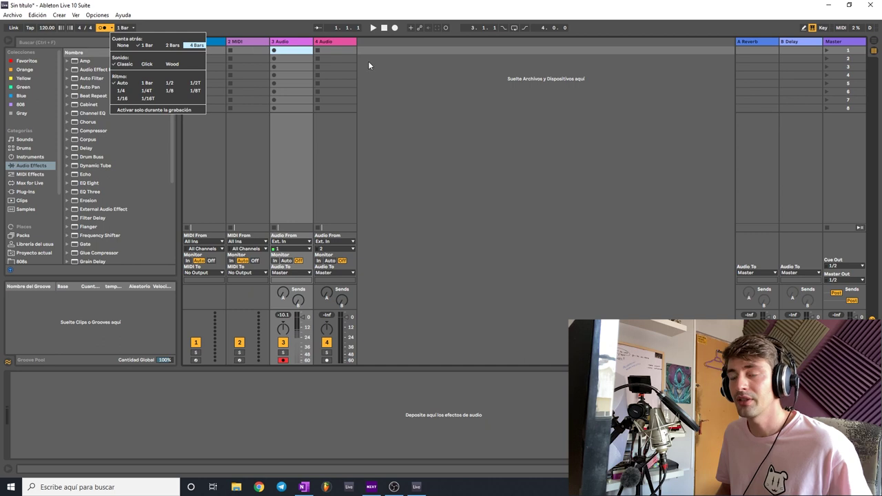
Record a short microphone take into the first clip slot of 3 Audio, stop, and show its waveform in an enlarged clip view.
click(274, 51)
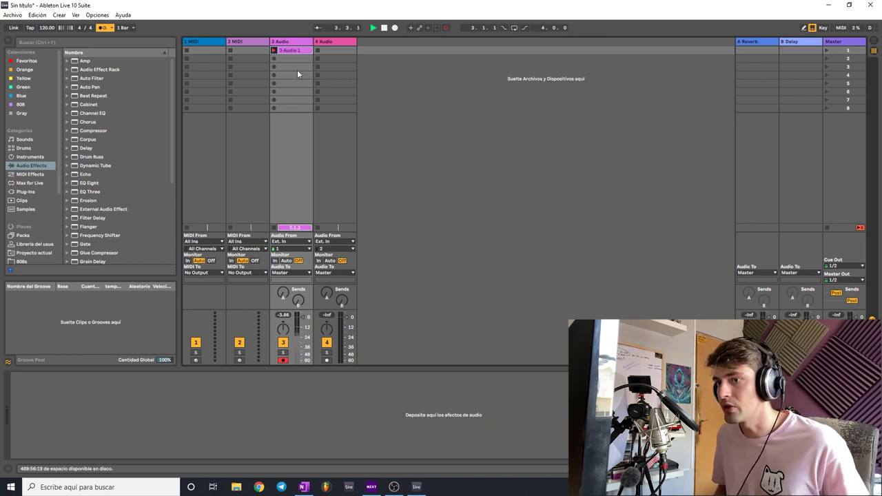
key(space)
click(292, 51)
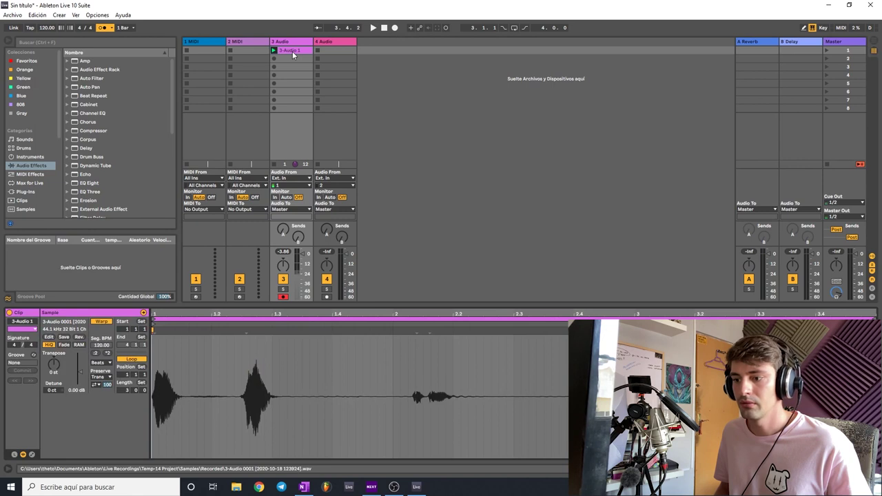
drag(410, 211, 423, 250)
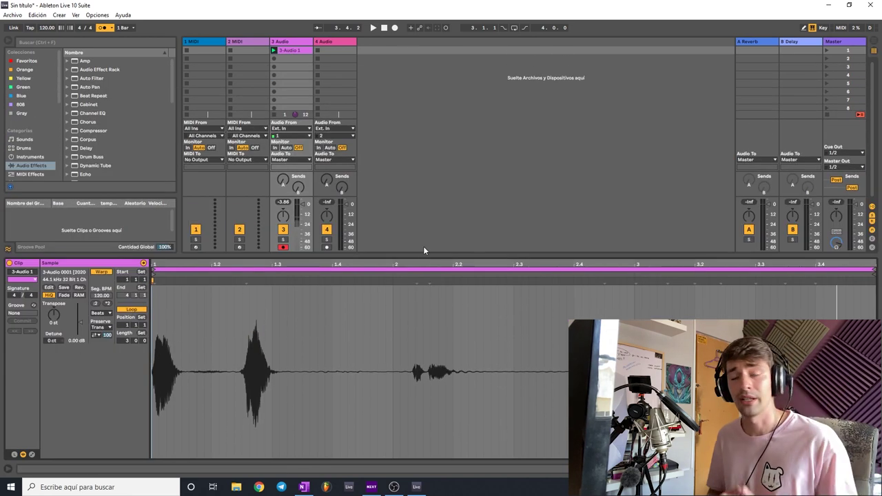